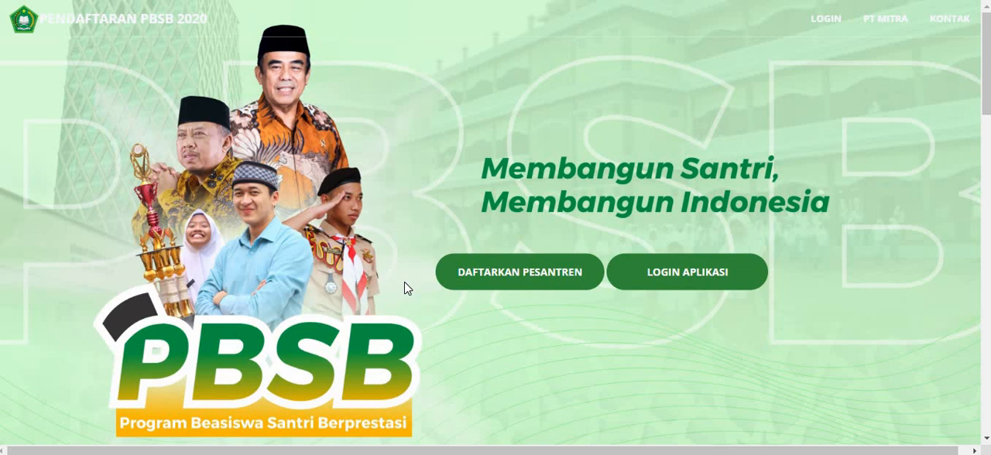
- Log in to the PBSB application with the applicant's registration number as username and the account password
left_click(686, 277)
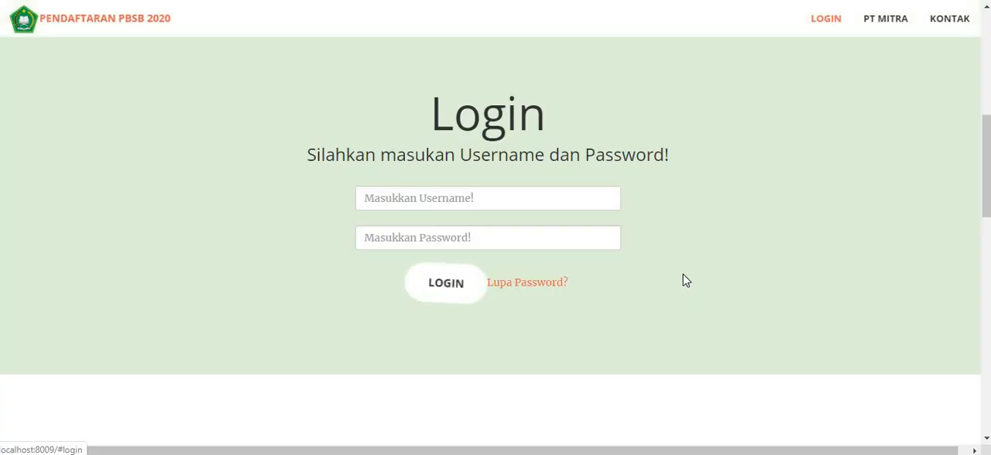
left_click(393, 198)
key("ctrl+v")
key("Tab")
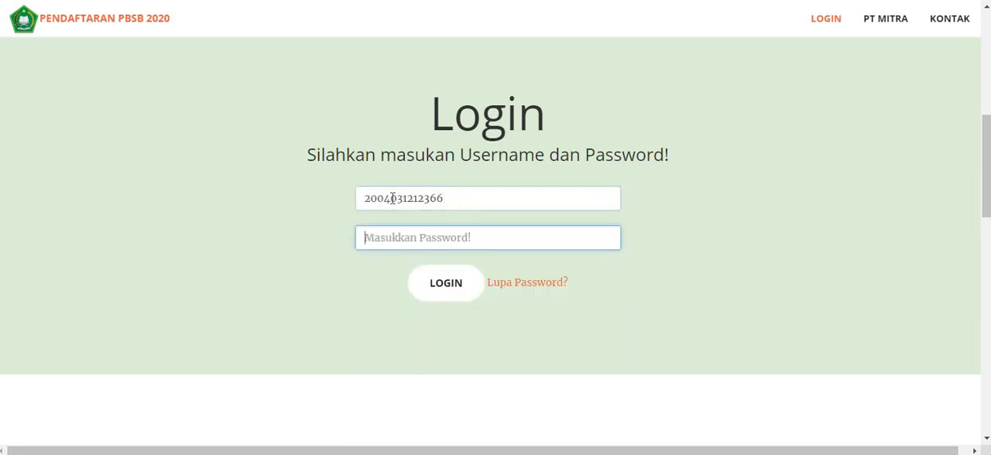
key("ctrl+v")
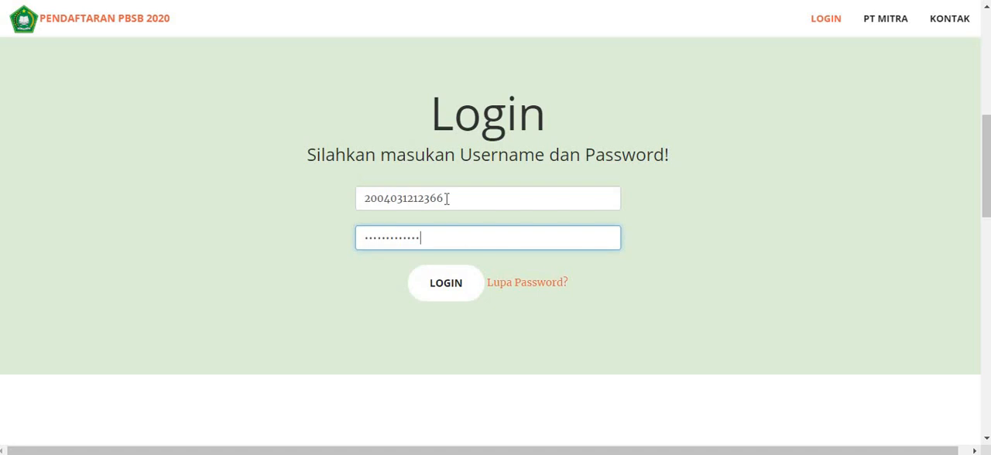
left_click(440, 288)
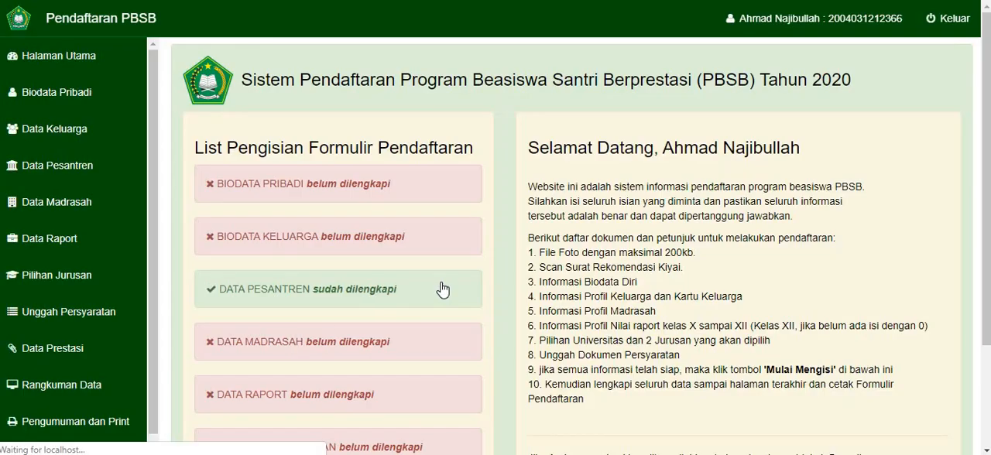
- Examine the form completion checklist and the registration instructions on the main page
scroll(442, 289, "down", 2)
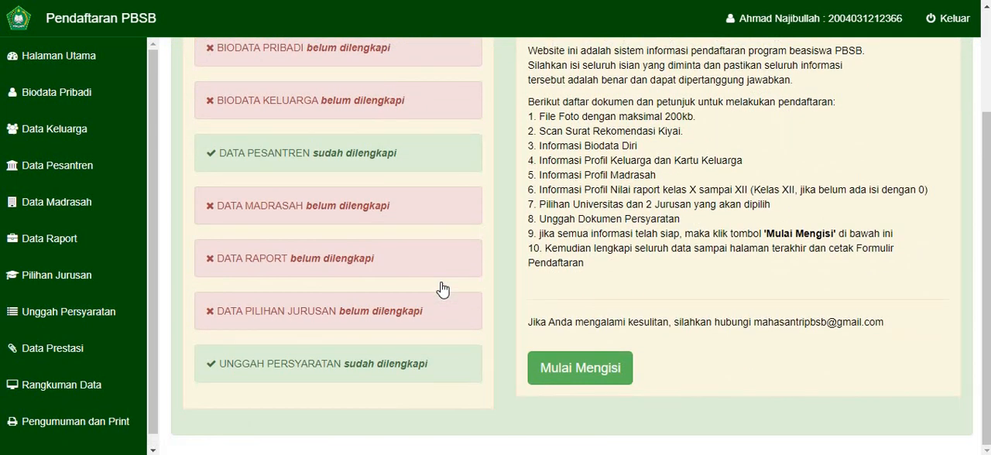
scroll(442, 289, "up", 2)
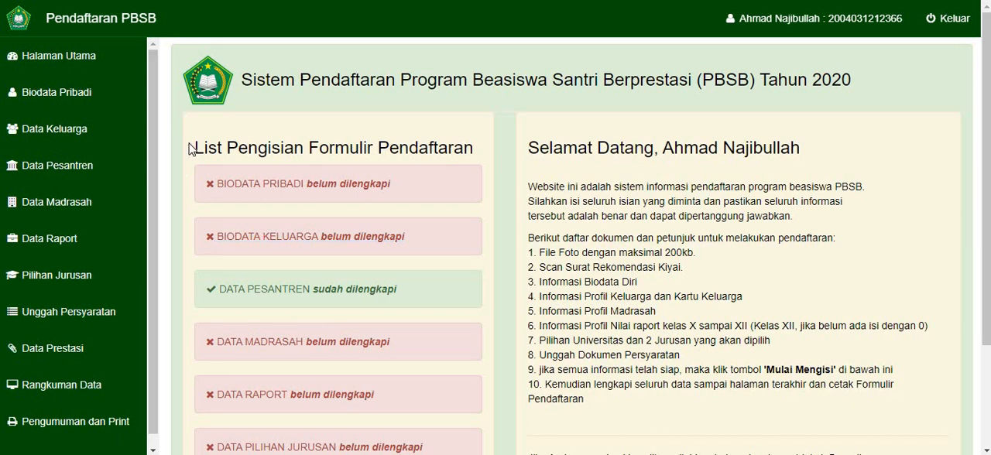
scroll(192, 149, "down", 2)
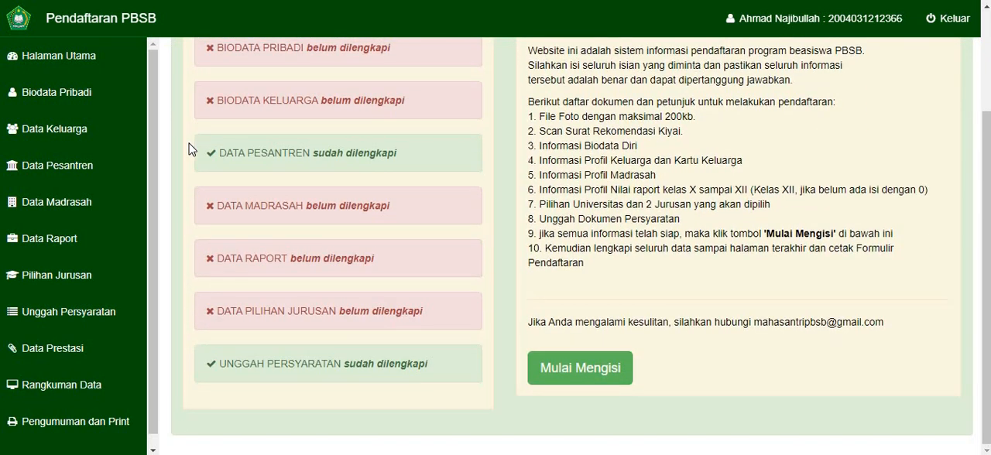
scroll(192, 149, "up", 2)
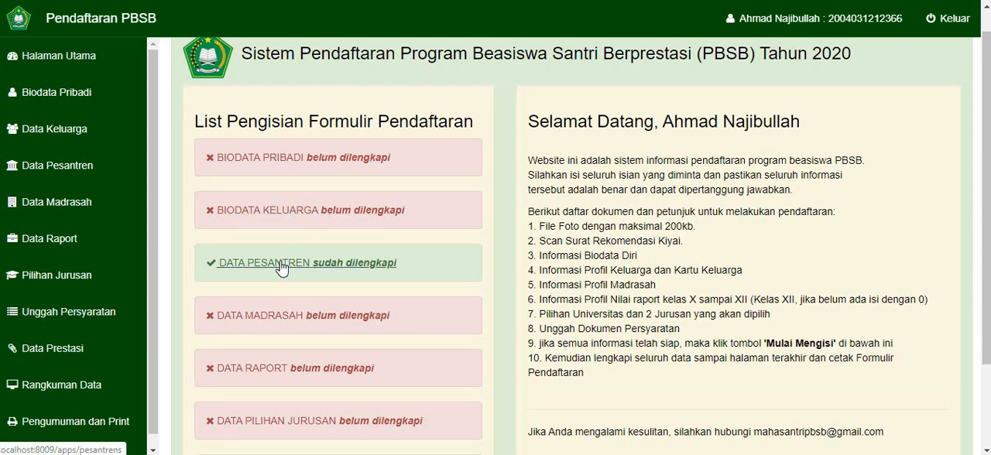
scroll(280, 269, "down", 2)
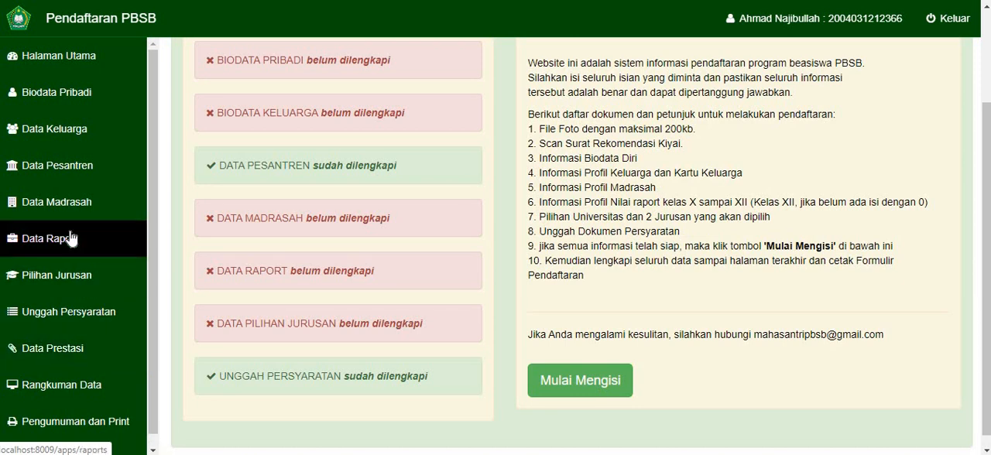
- Reload the main page and try to open the Rangkuman Data summary
left_click(84, 77)
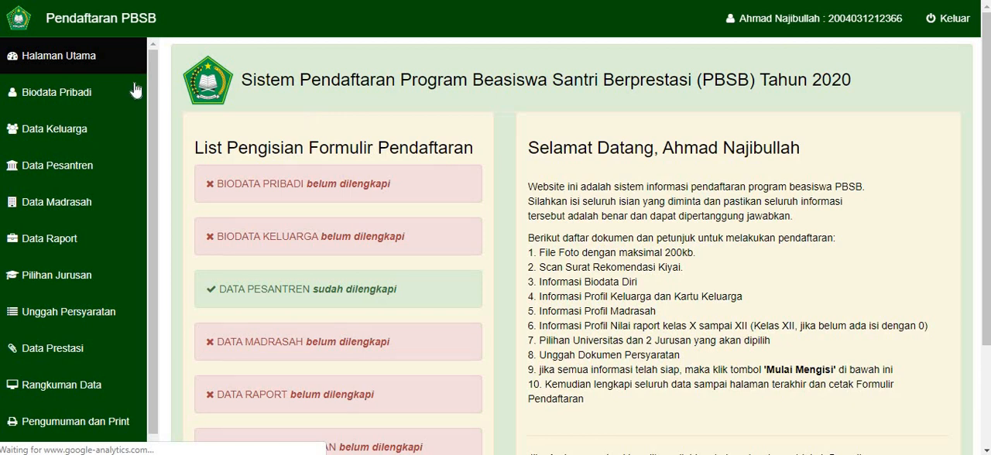
scroll(69, 313, "down", 1)
left_click(70, 311)
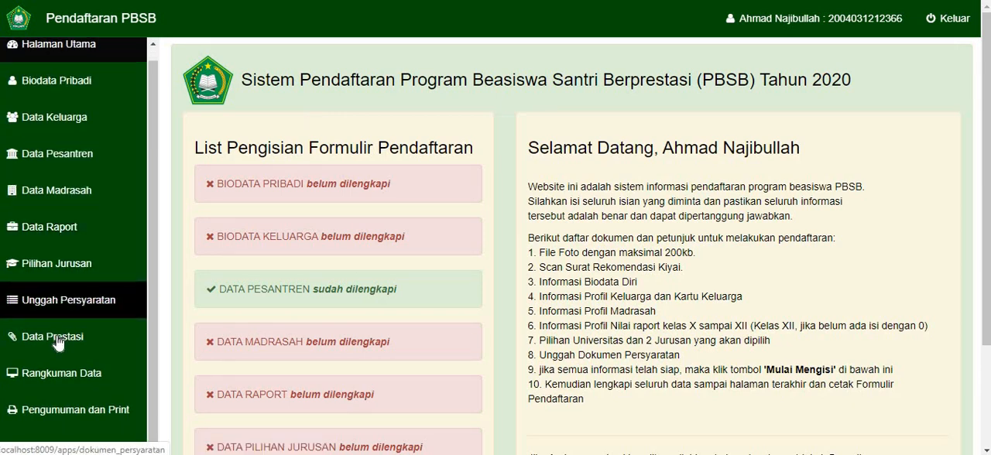
left_click(54, 375)
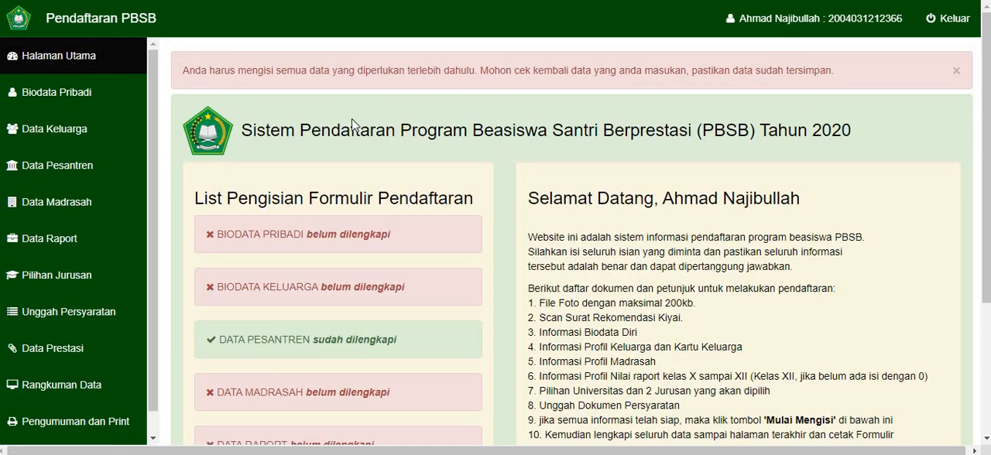
- Open Biodata Pribadi and examine its form fields and the photo and recommendation letter uploads
left_click(62, 103)
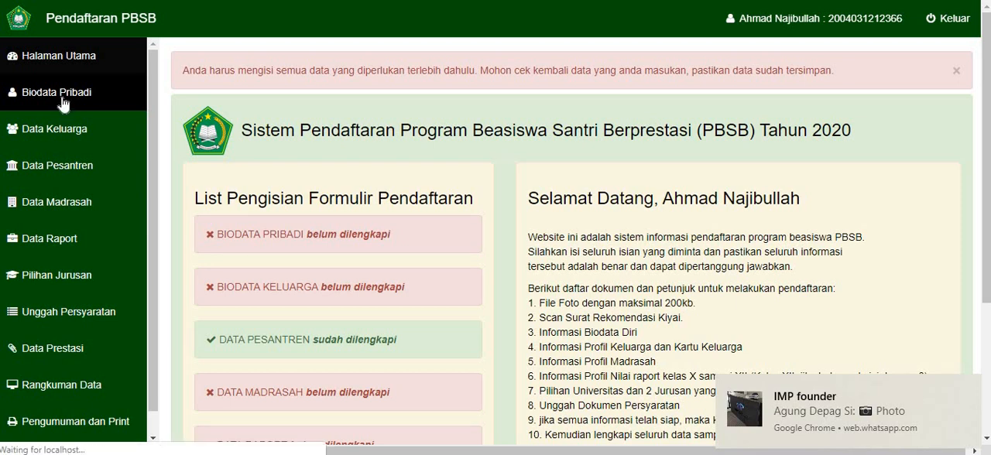
scroll(217, 136, "down", 5)
scroll(216, 136, "down", 6)
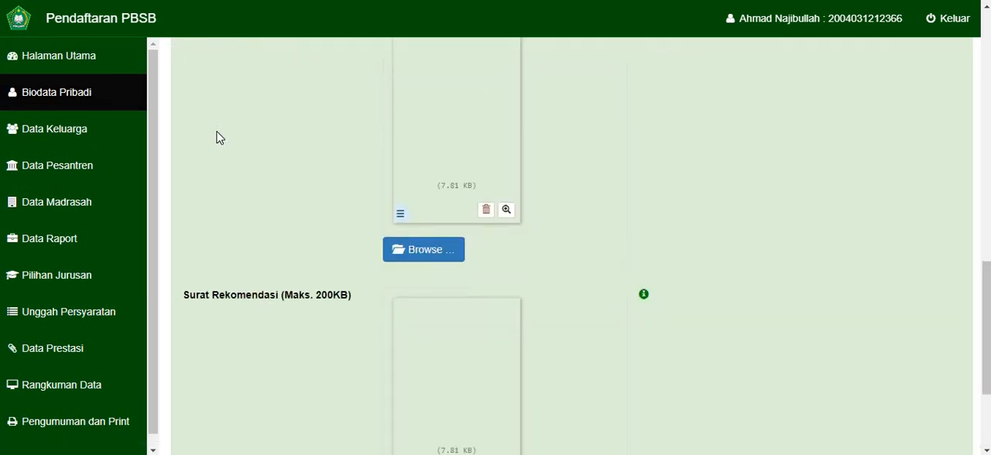
scroll(217, 137, "up", 2)
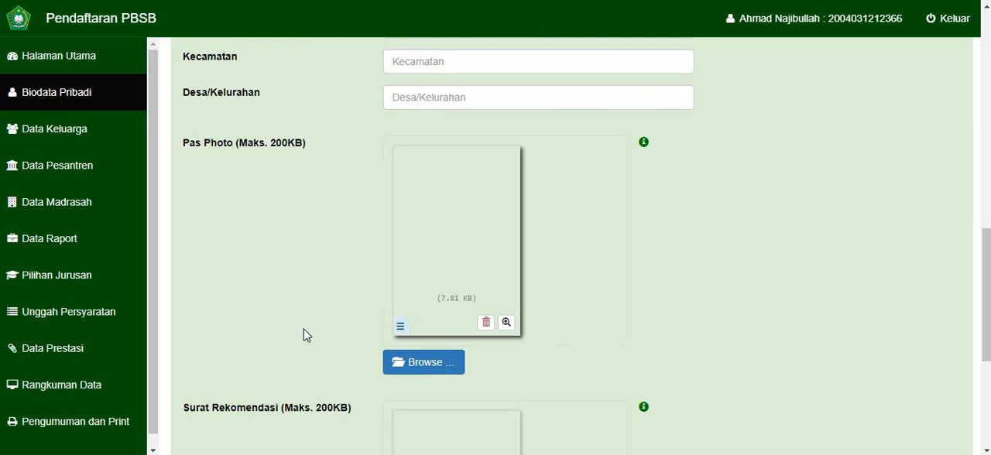
scroll(305, 336, "down", 3)
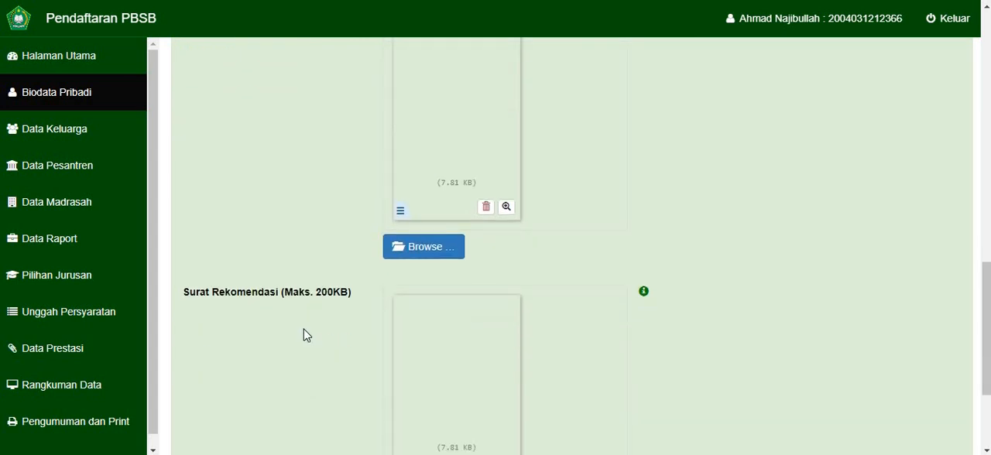
scroll(305, 336, "down", 1)
scroll(305, 336, "up", 12)
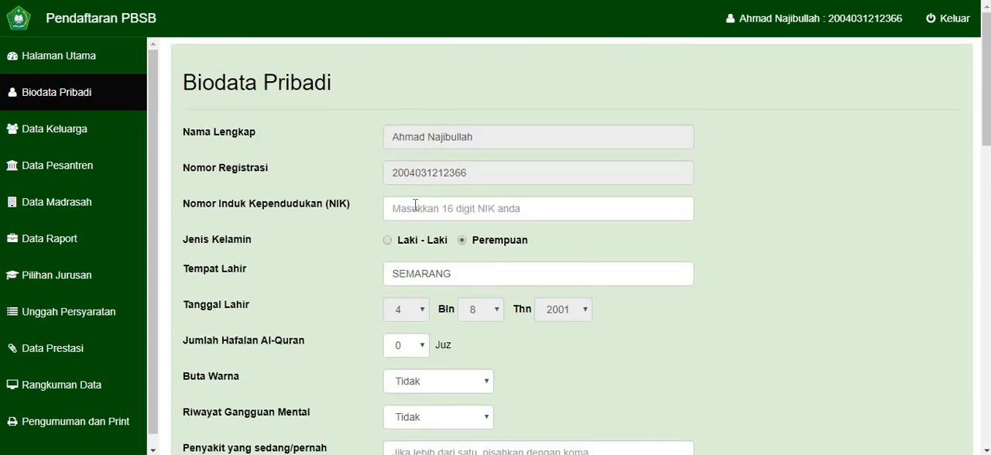
- Enter the applicant's 16-digit NIK and set Jenis Kelamin to Laki - Laki
scroll(421, 148, "down", 1)
left_click(426, 125)
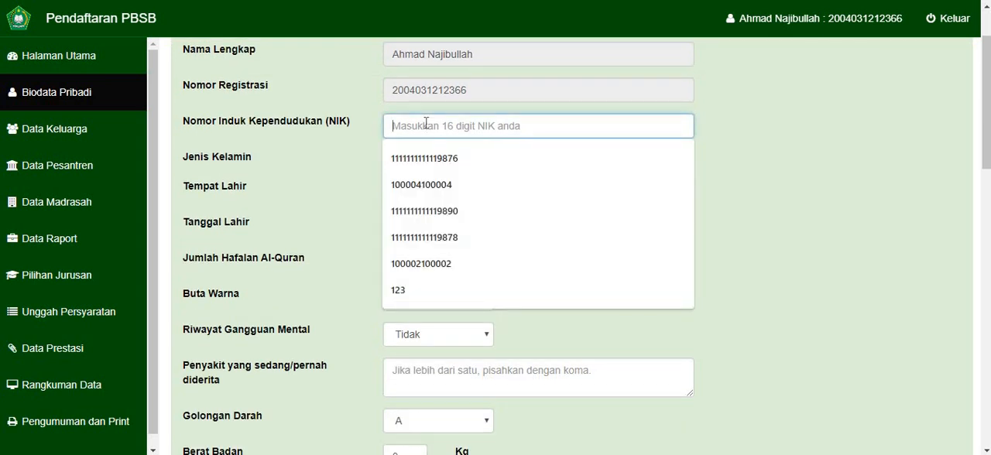
type("1")
key("Down")
key("Return")
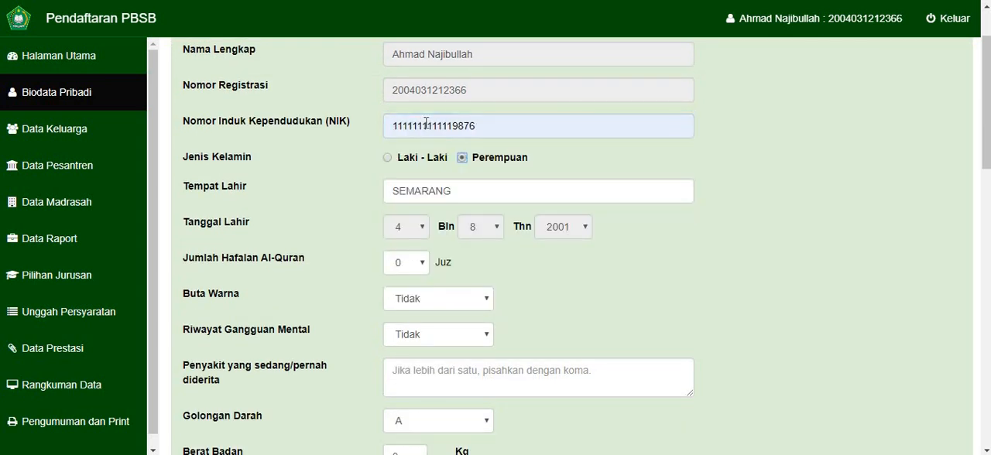
left_click(387, 157)
- Set Jumlah Hafalan Al-Quran to 11 juz, keeping Buta Warna at Tidak and the illness field empty
scroll(410, 228, "down", 1)
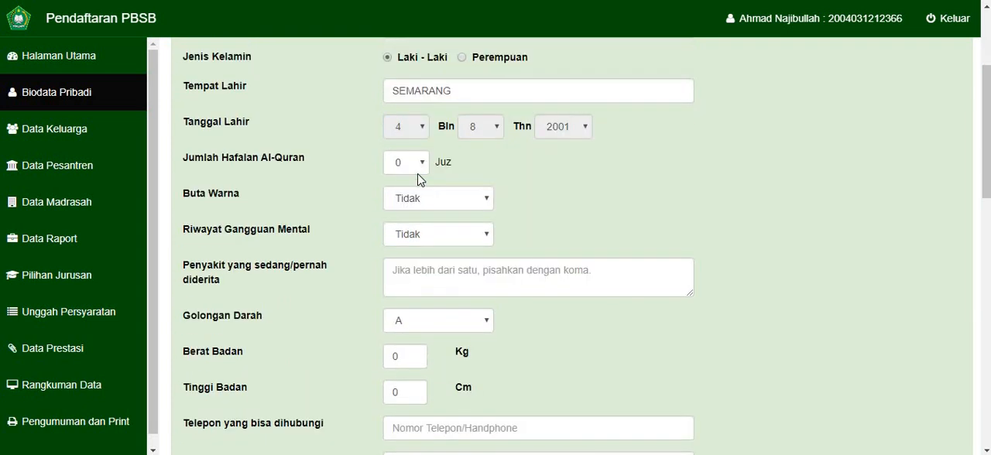
left_click(420, 164)
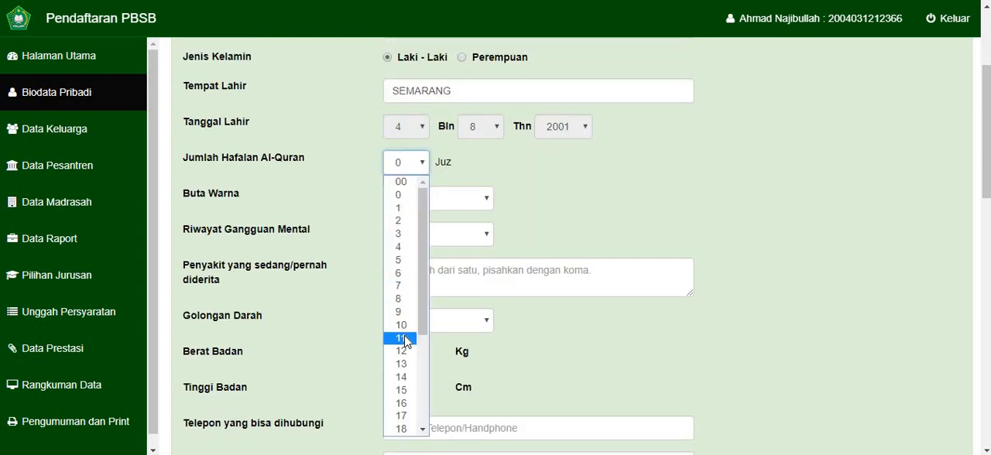
left_click(402, 339)
left_click(432, 205)
left_click(318, 287)
left_click(437, 285)
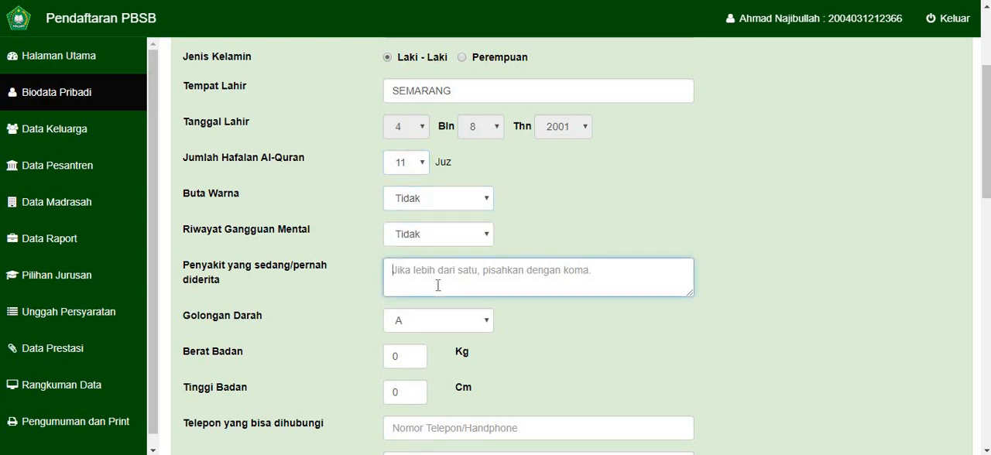
- Set Golongan Darah to O, Berat Badan to 60 kg and Tinggi Badan to 160 cm
scroll(439, 284, "down", 1)
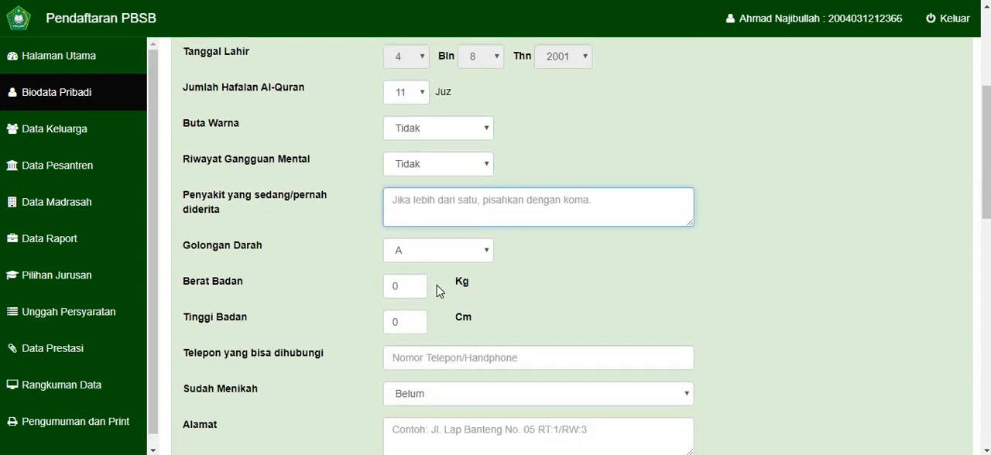
scroll(381, 189, "down", 1)
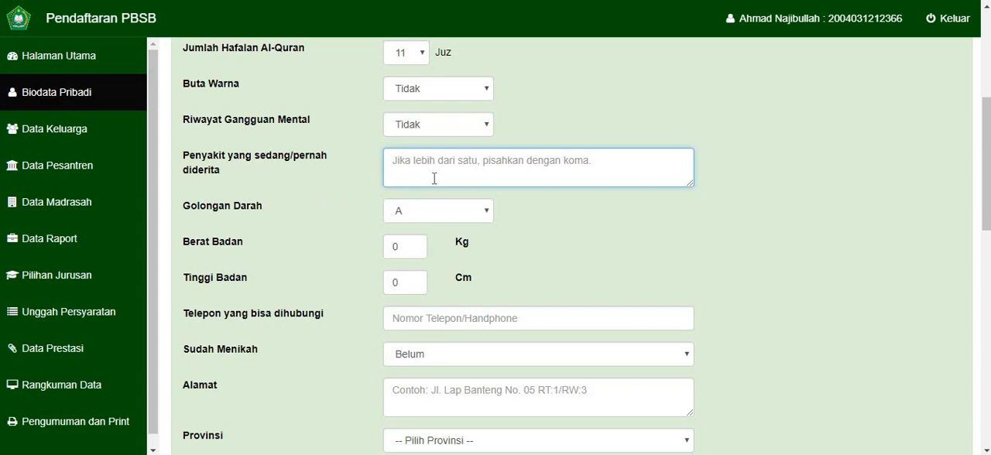
left_click(411, 214)
left_click(402, 270)
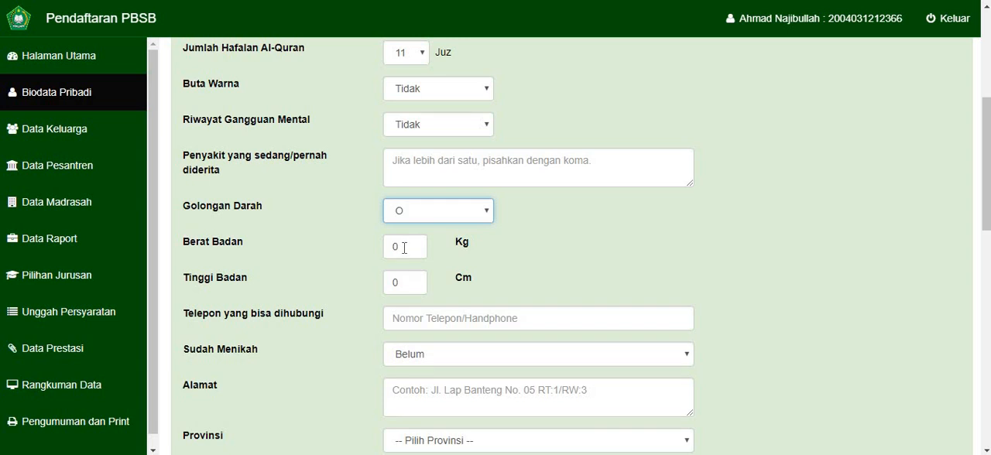
double_click(404, 248)
type("60")
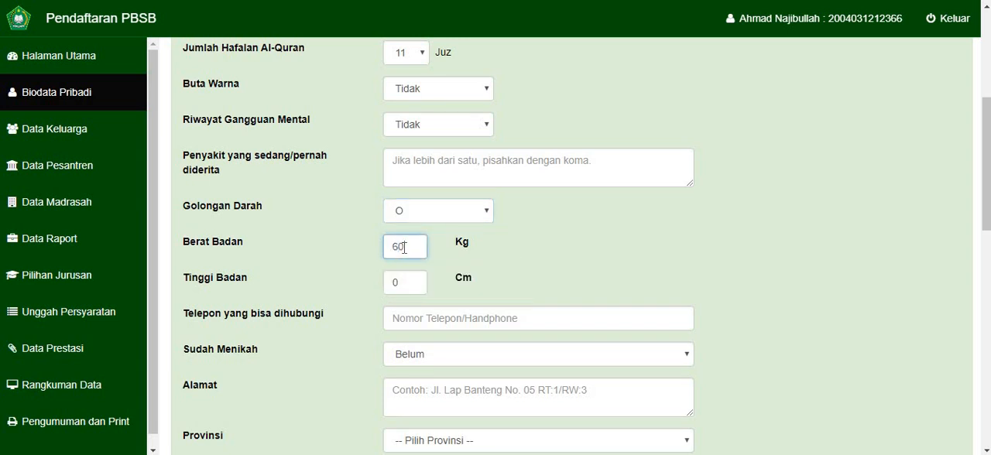
key("Tab")
type("160")
key("Tab")
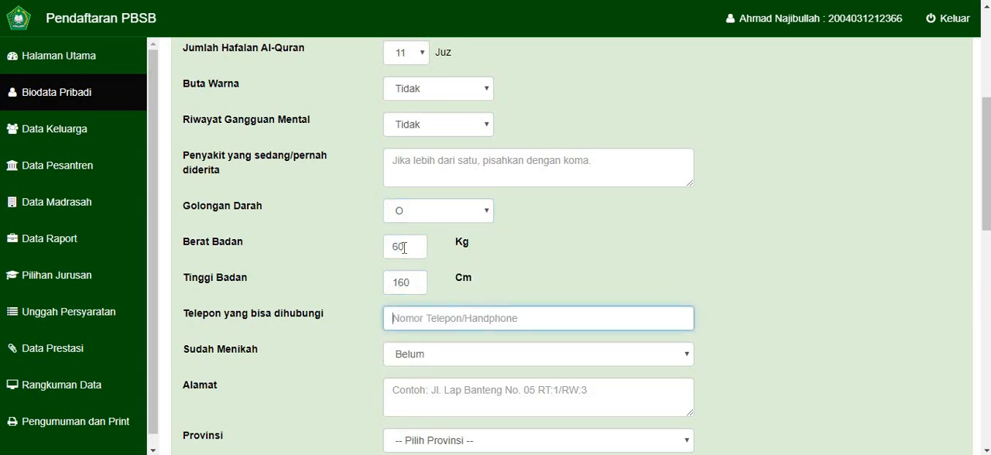
- Enter the applicant's contact phone number and fill Alamat with "testing"
scroll(404, 248, "down", 2)
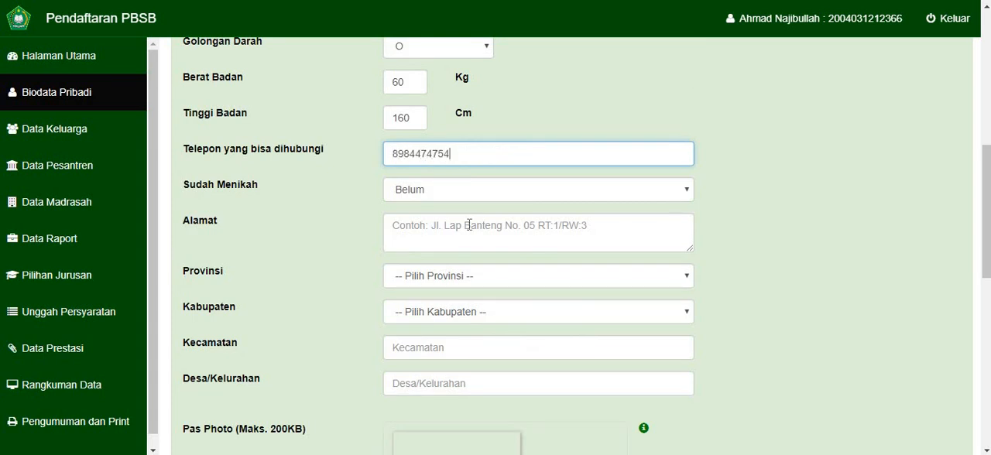
left_click(436, 228)
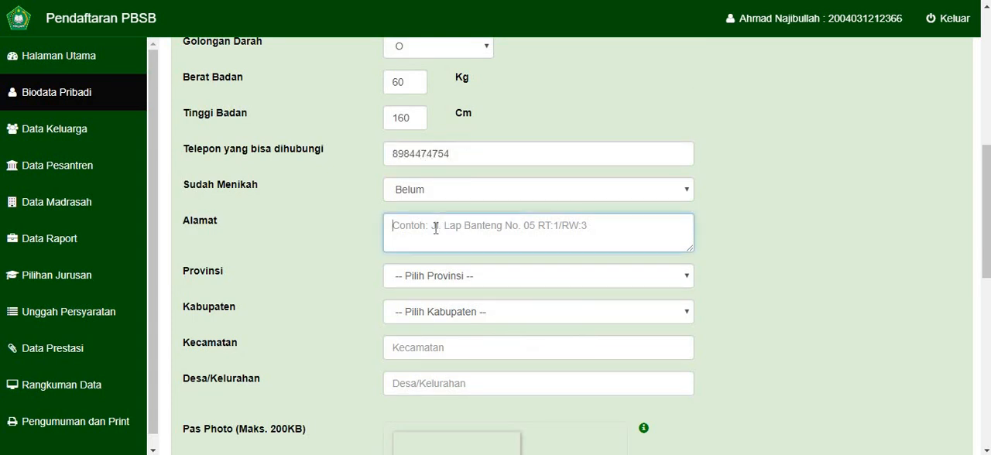
type("testing")
key("Tab")
- Set Provinsi to Jawa Tengah and Kabupaten to KOTA SEMARANG
key("Down")
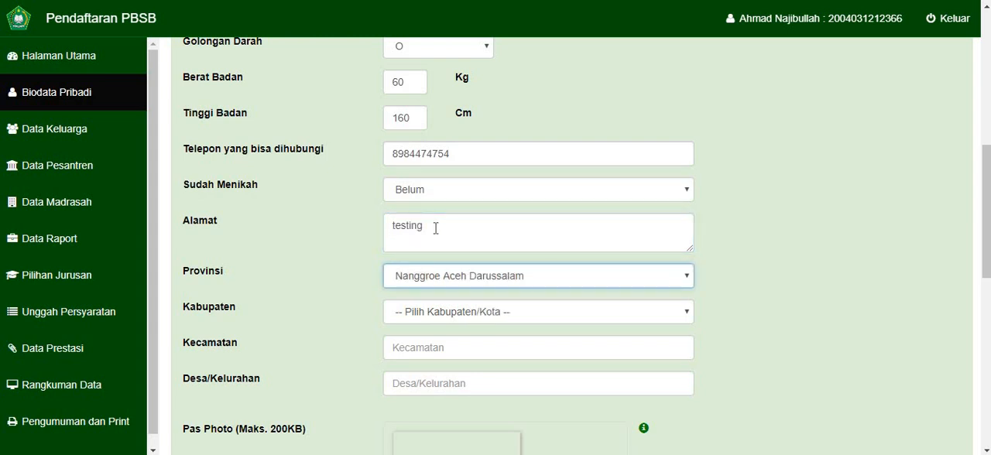
key("j")
key("j")
key("Down")
key("Down")
key("Up")
key("Tab")
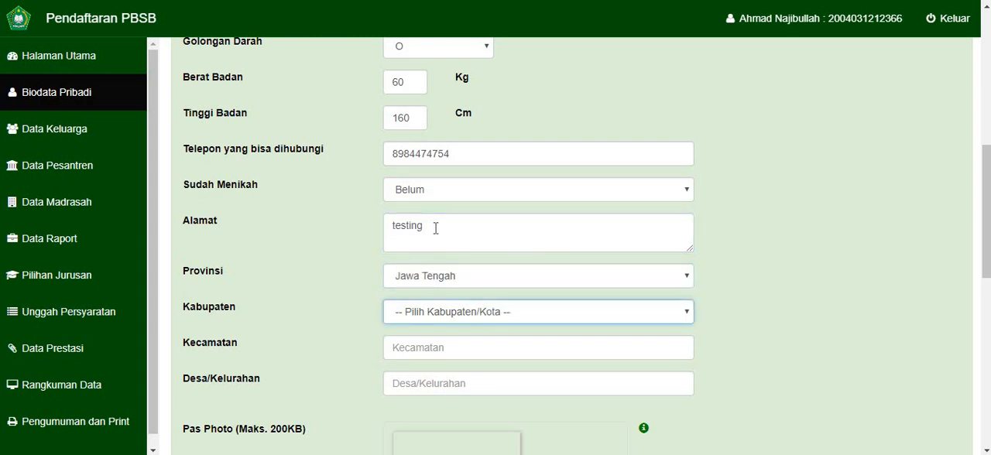
type("kota se")
key("Tab")
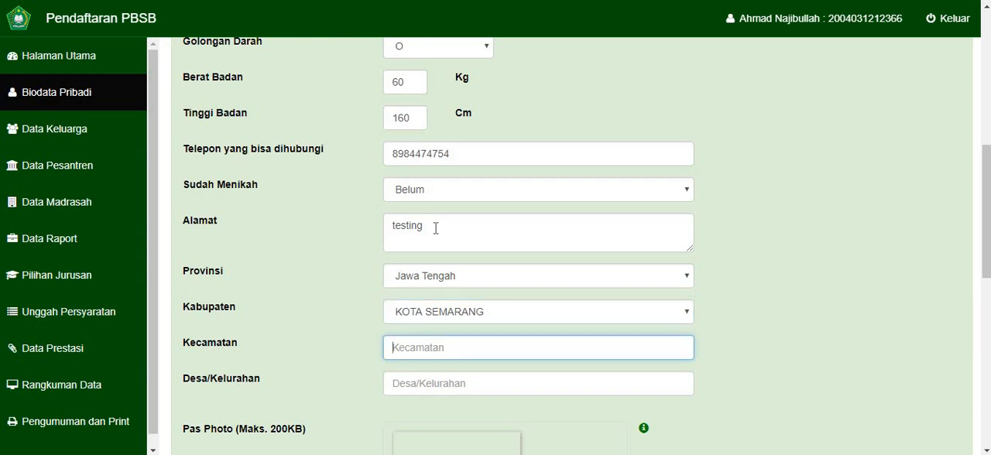
- Fill both Kecamatan and Desa/Kelurahan with "tes"
type("tes")
key("Tab")
type("tes")
- Choose the portrait JPG of the man in the blue shirt from the Pictures folder as the Pas Photo
scroll(464, 221, "down", 3)
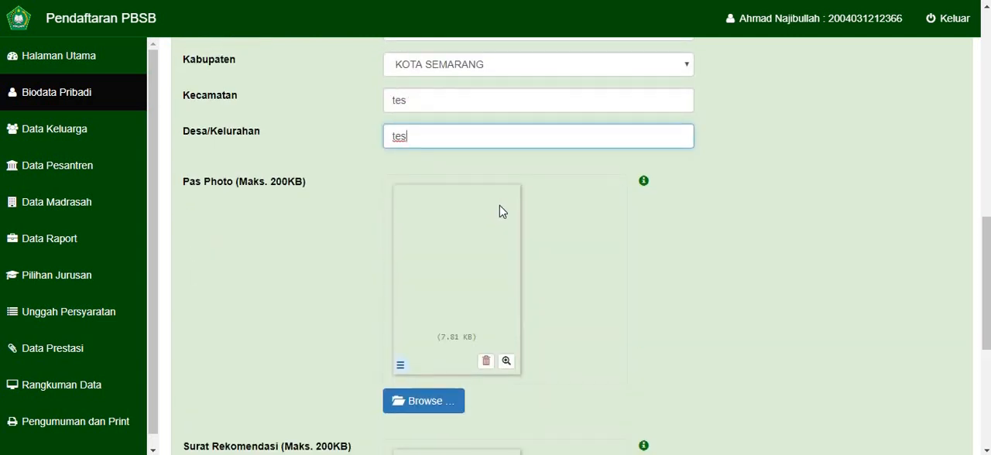
left_click(416, 283)
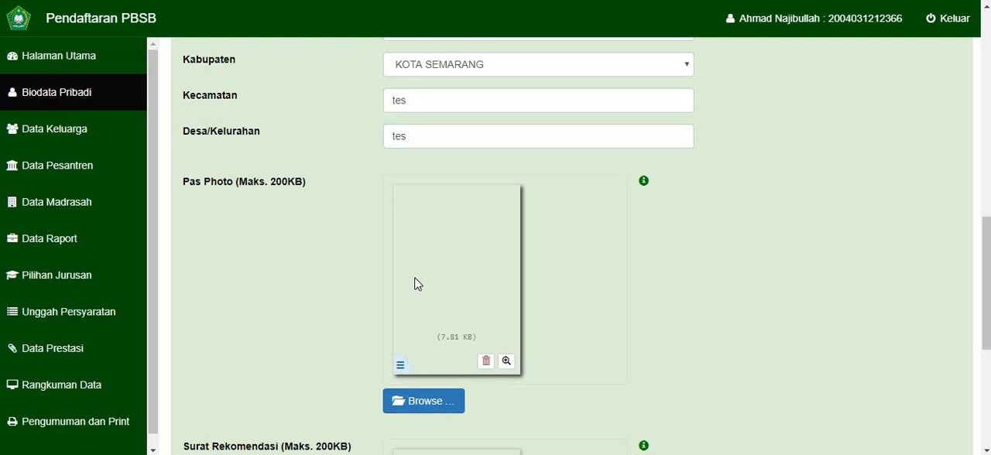
left_click(424, 401)
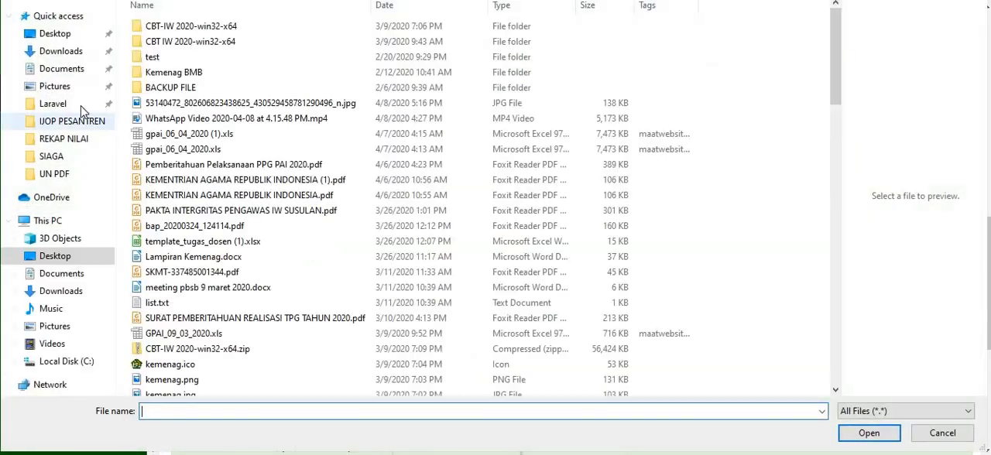
left_click(53, 87)
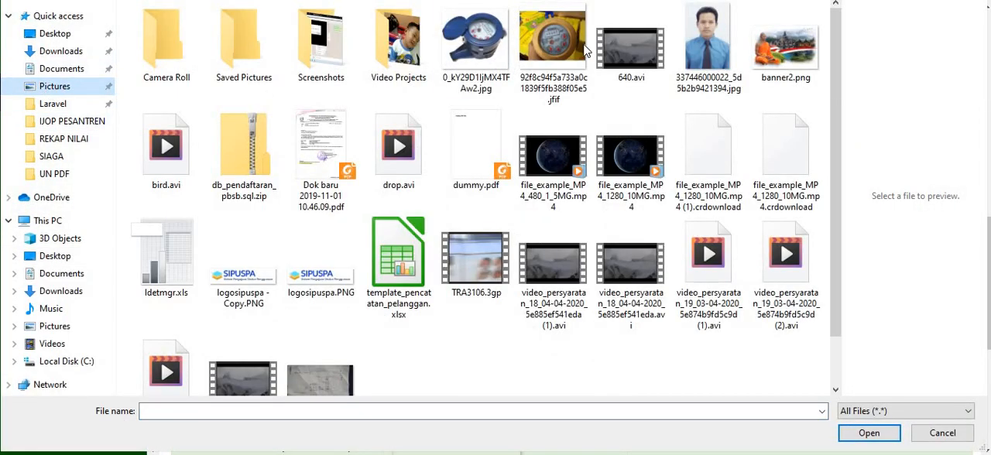
double_click(713, 37)
- Choose dummy.pdf as the Surat Rekomendasi and submit the Biodata Pribadi form
scroll(670, 159, "down", 3)
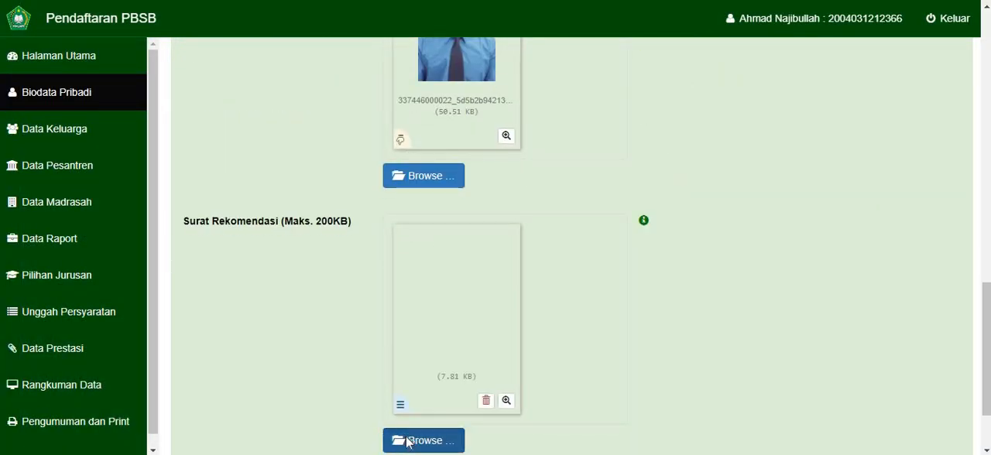
left_click(409, 441)
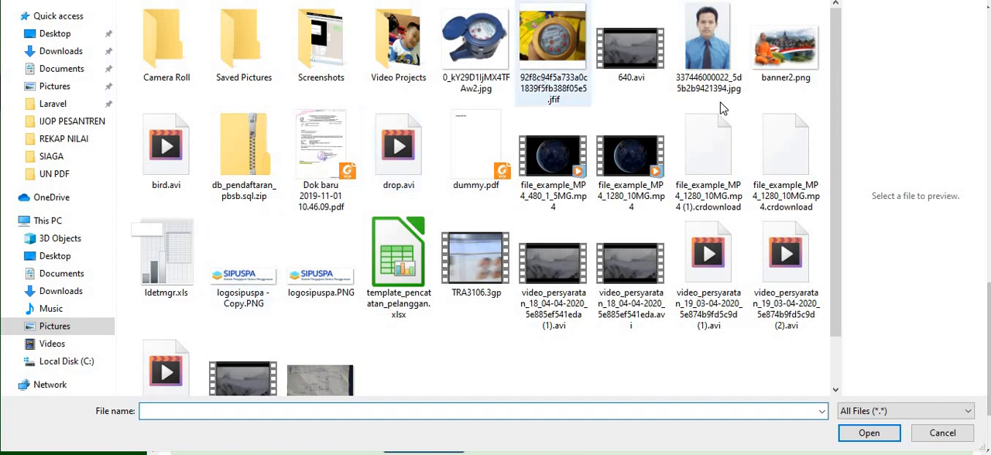
scroll(305, 249, "down", 1)
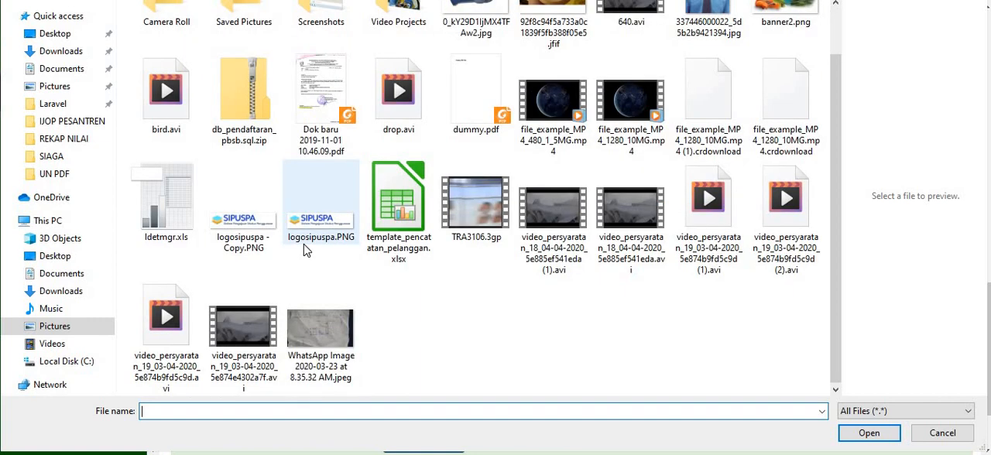
scroll(303, 244, "up", 1)
left_click(467, 164)
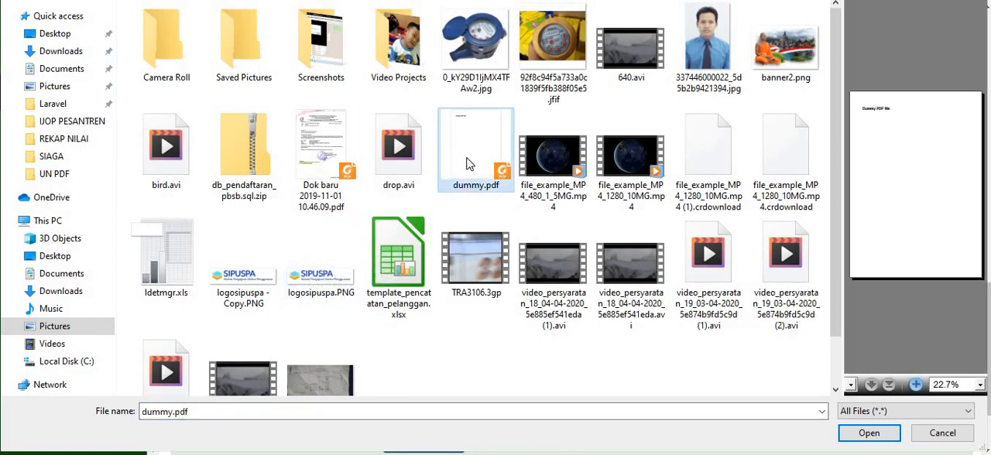
double_click(467, 164)
scroll(466, 281, "down", 1)
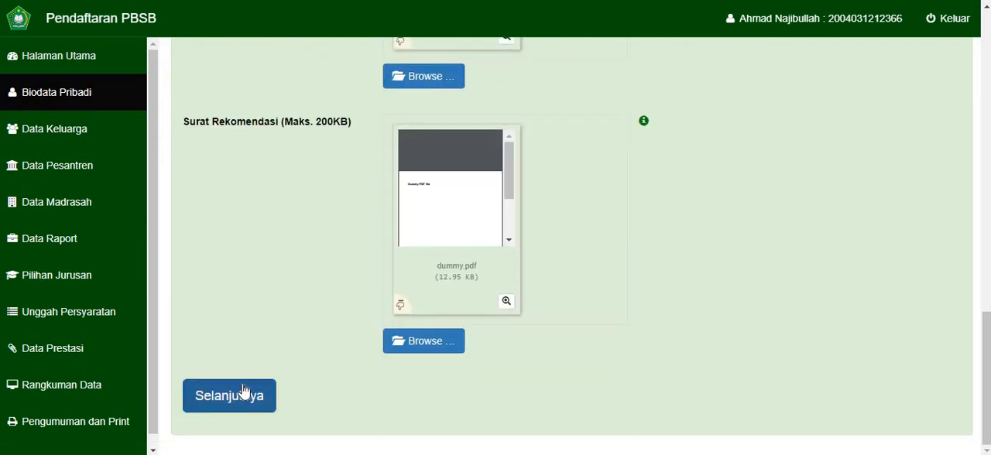
left_click(243, 391)
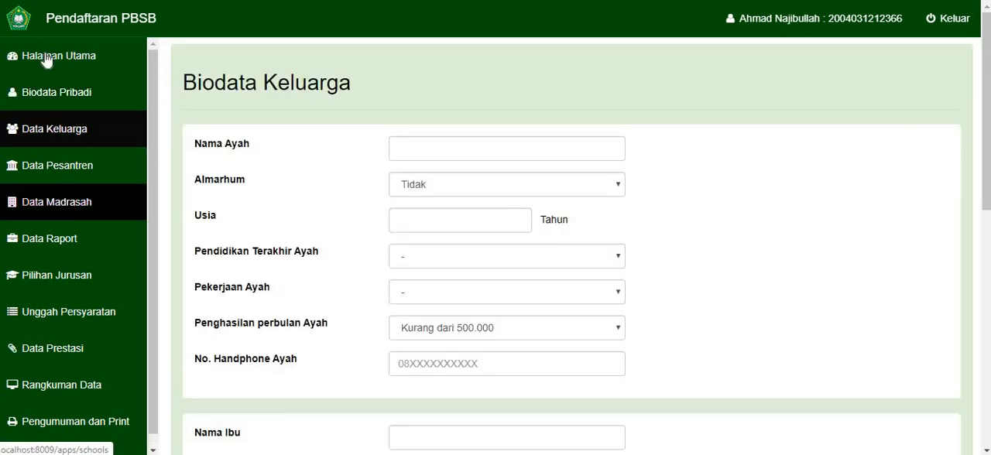
- Check the form completion list on Halaman Utama and return to the Data Keluarga form
left_click(49, 68)
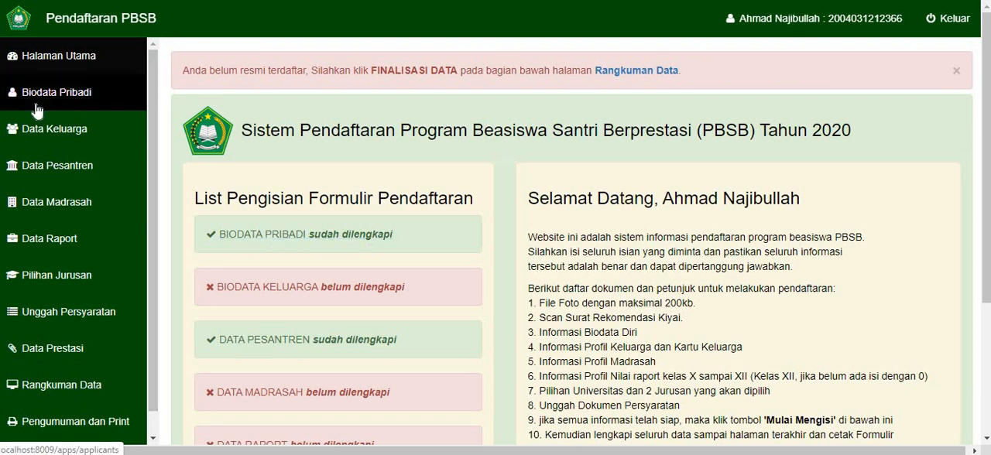
left_click(45, 129)
scroll(349, 199, "down", 3)
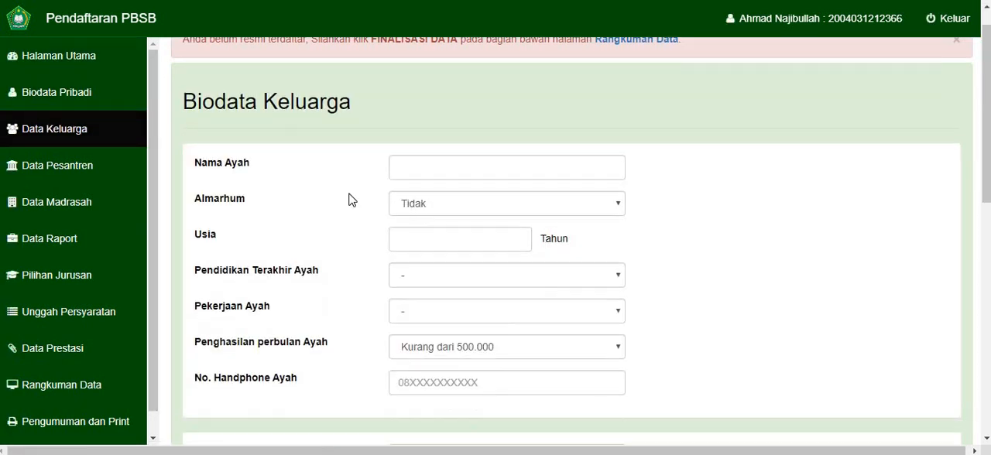
- Fill Nama Ayah with the father's full name
left_click(429, 110)
left_click(422, 140)
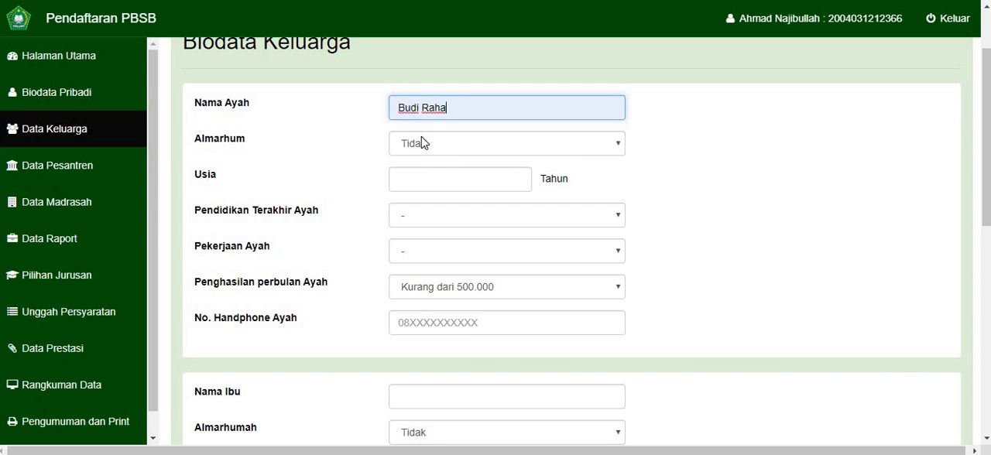
- Switch the father's Almarhum status to Ya and back to Tidak
left_click(408, 148)
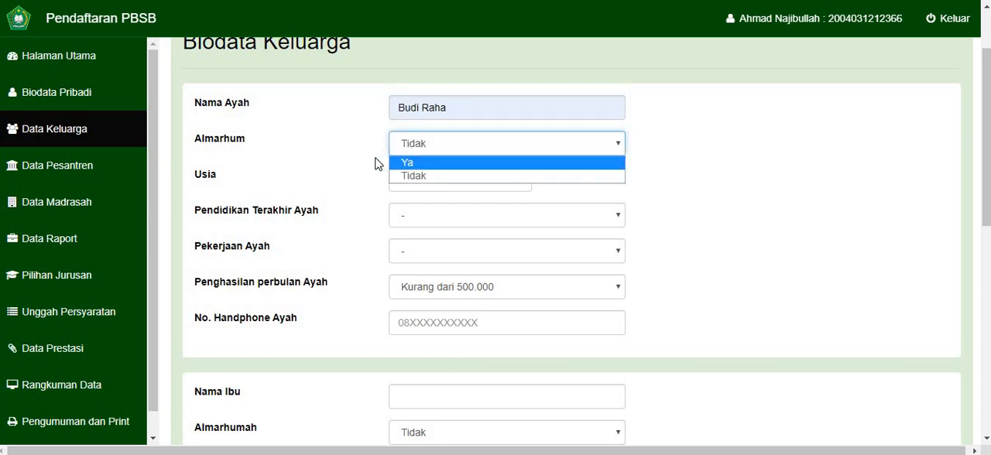
left_click(419, 162)
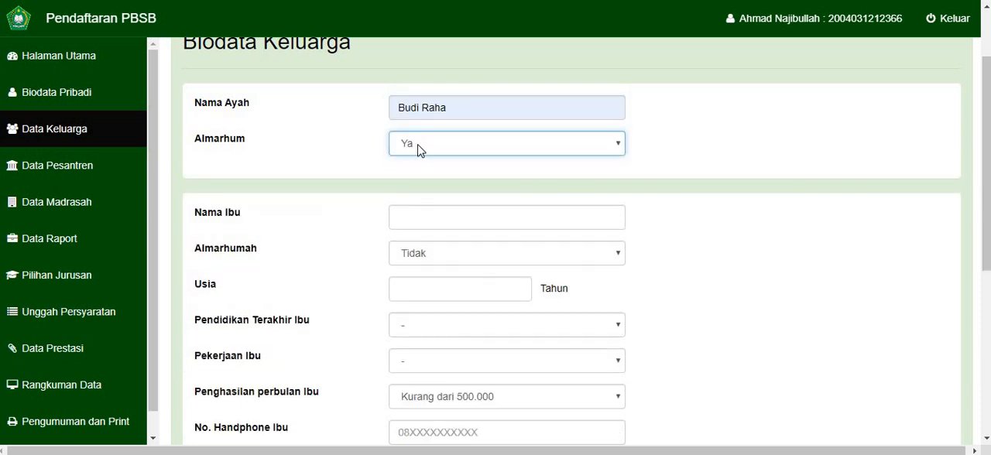
left_click(418, 150)
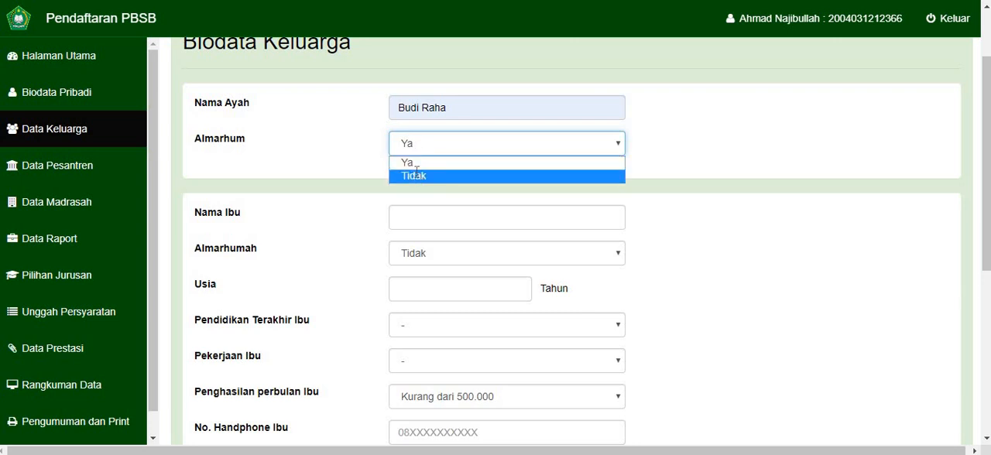
left_click(415, 173)
- Set the father's Usia to 56 and Pendidikan Terakhir Ayah to SMA/MA/SMK/SEDERAJAT
left_click(414, 173)
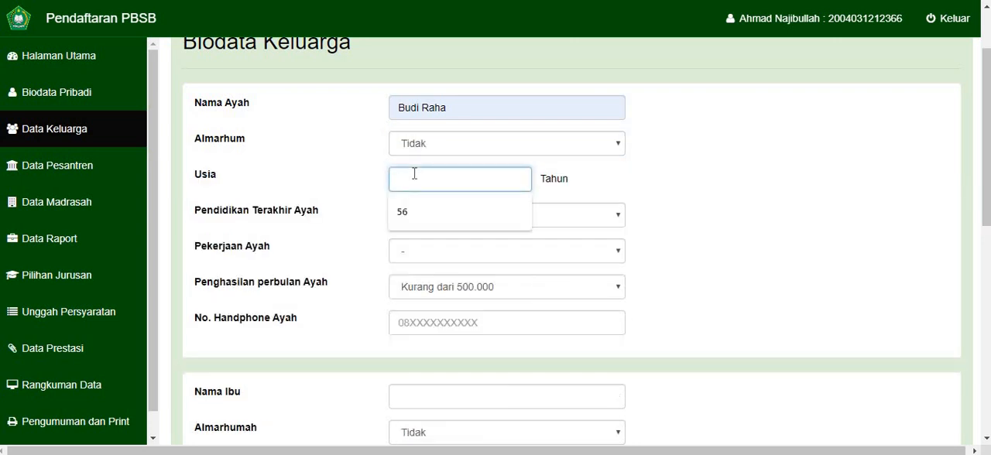
key("Down")
key("Return")
key("Tab")
key("Down")
key("Down")
key("Down")
key("Down")
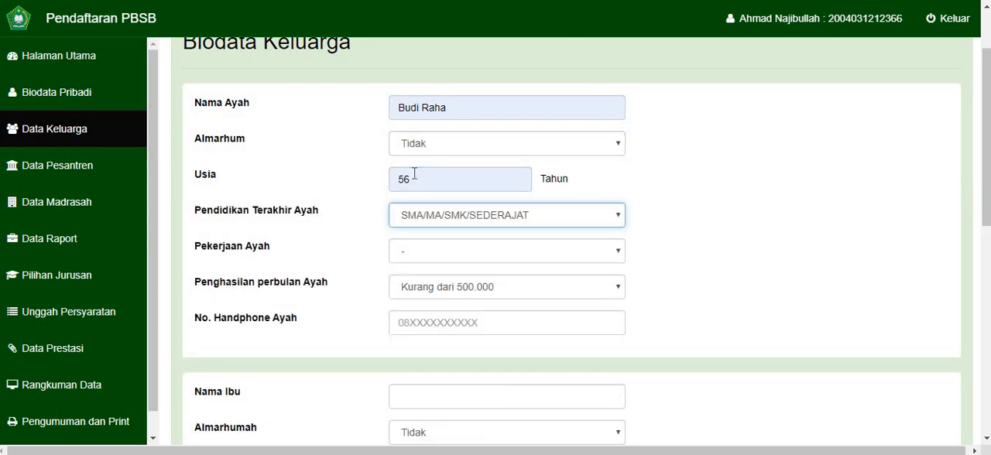
- Set Pekerjaan Ayah to Petani/Nelayan and Penghasilan perbulan Ayah to 1.000.000-2.000.000, and enter the father's mobile number
key("Tab")
key("Down")
key("Down")
key("Tab")
key("Down")
key("Down")
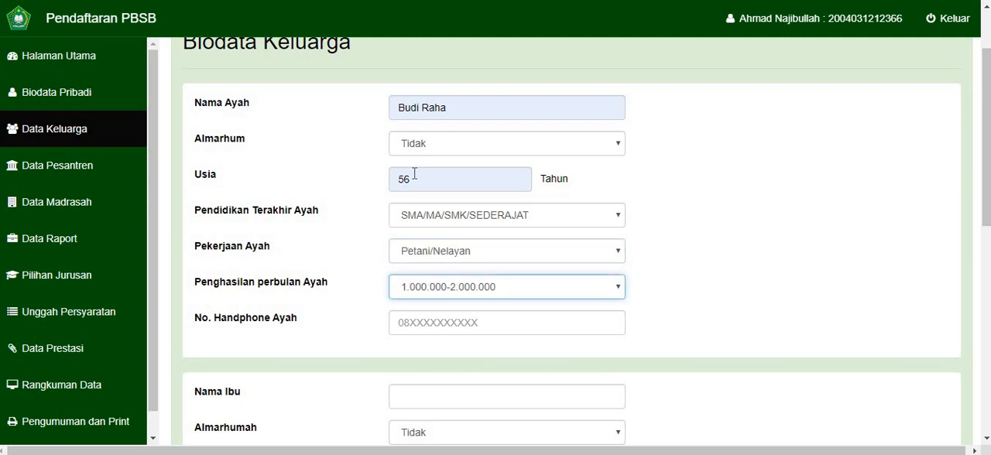
key("Tab")
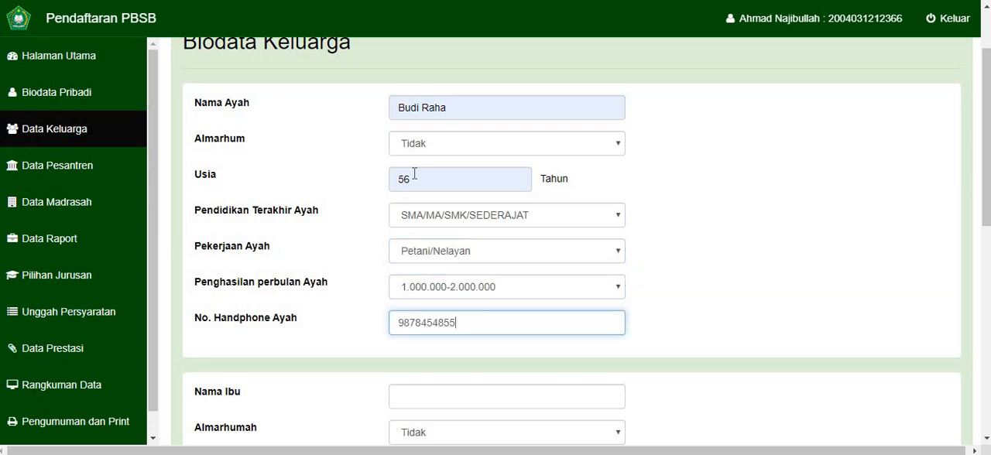
- Fill Nama Ibu with the mother's full name, keeping Almarhumah at Tidak
scroll(414, 174, "down", 3)
left_click(418, 202)
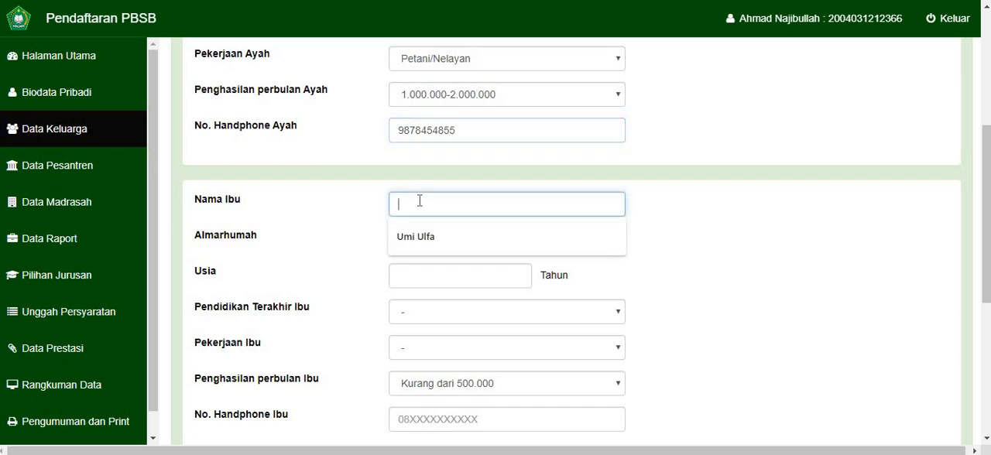
key("Down")
key("Return")
key("Tab")
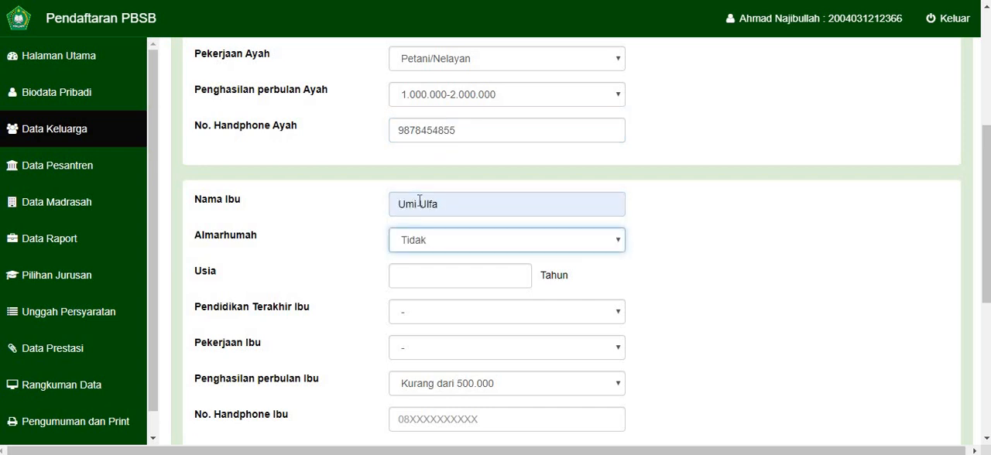
- Set the mother's Usia to 54 and Pendidikan Terakhir Ibu to SMA/MA/SMK/SEDERAJAT
left_click(422, 272)
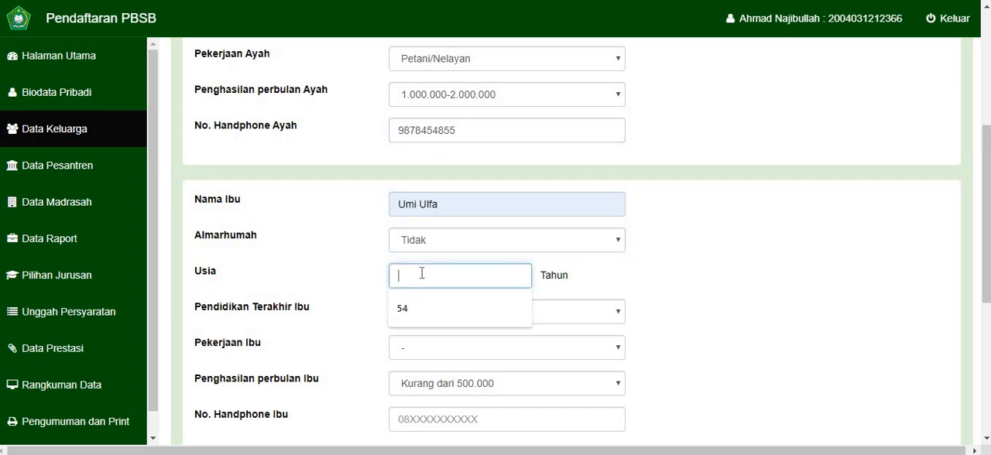
type("54")
key("Tab")
key("Down")
key("Down")
key("Down")
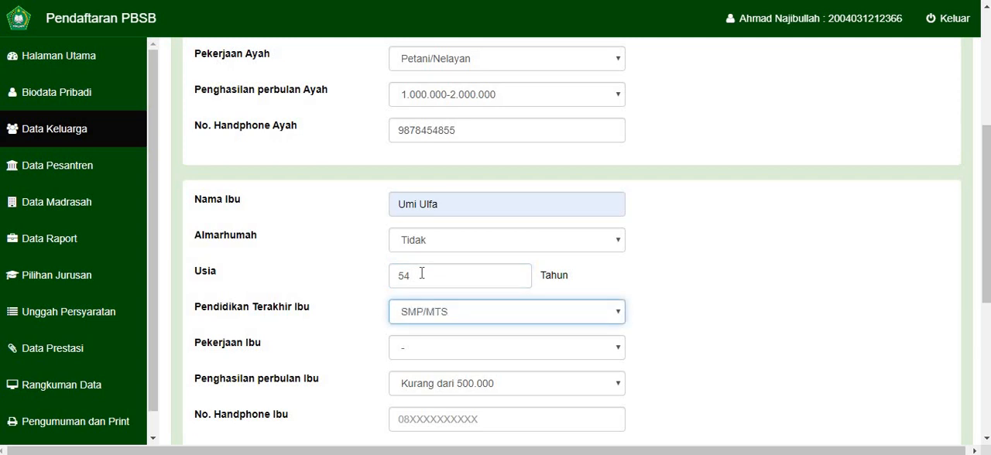
- Set Pekerjaan Ibu to Pengusaha and Penghasilan perbulan Ibu to 1.000.000-3.000.000
key("Tab")
key("Down")
key("Down")
key("Down")
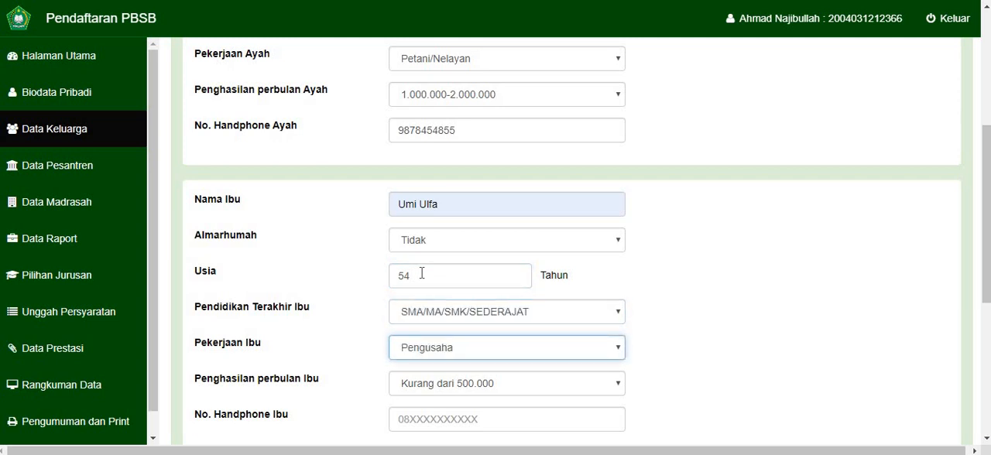
key("Tab")
key("Down")
key("Down")
key("Down")
key("Down")
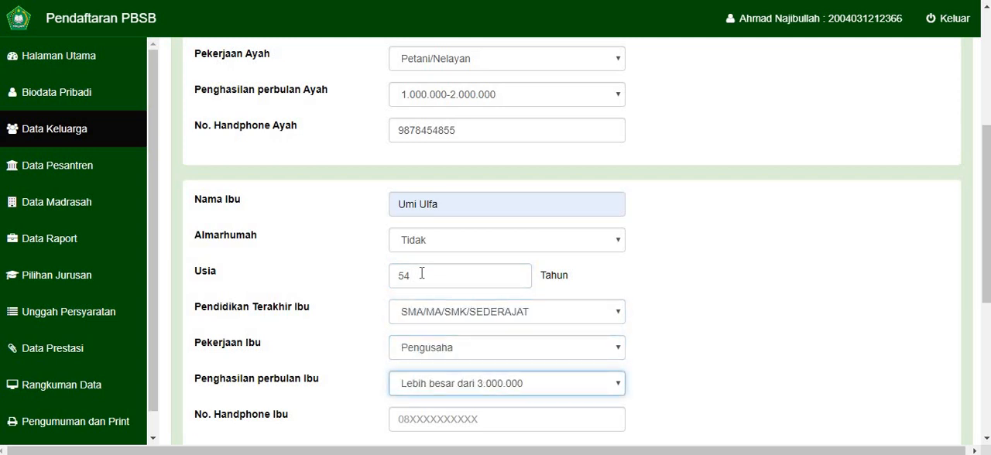
key("Up")
- Enter the mother's mobile number in No. Handphone Ibu
scroll(433, 309, "down", 2)
left_click(435, 318)
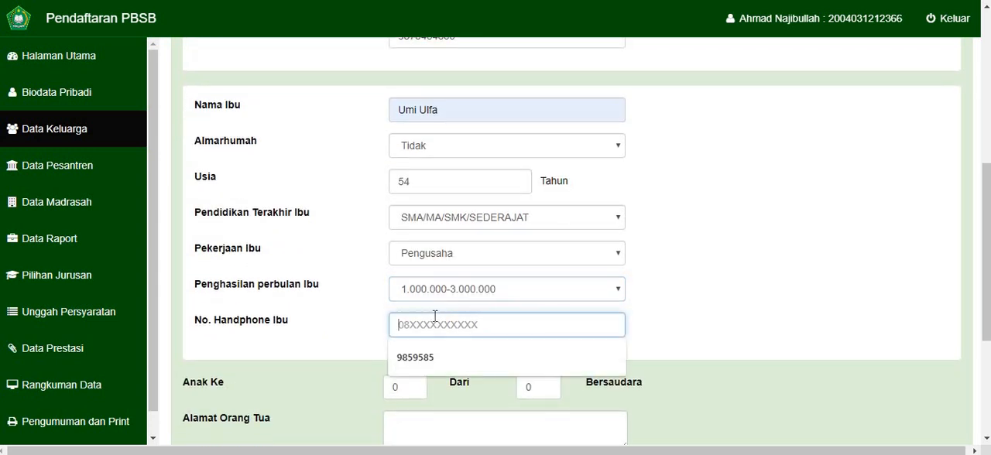
type("9847584578457")
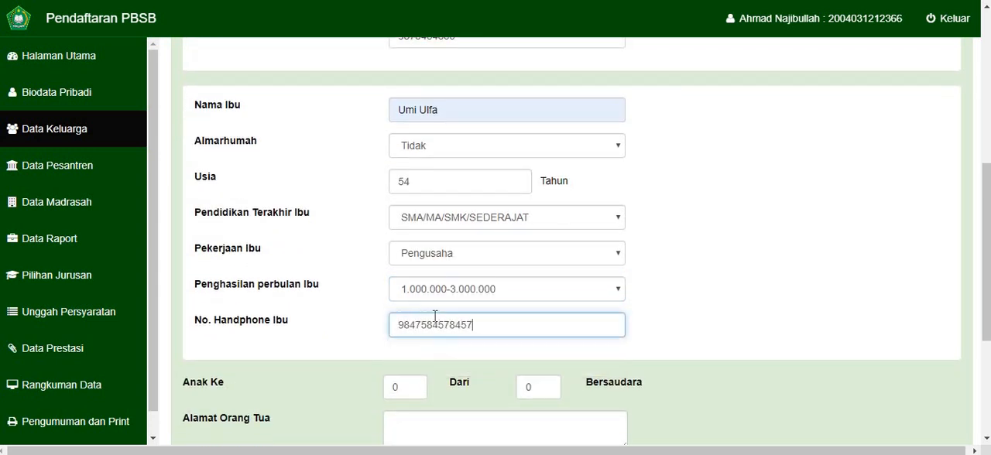
key("BackSpace")
key("Tab")
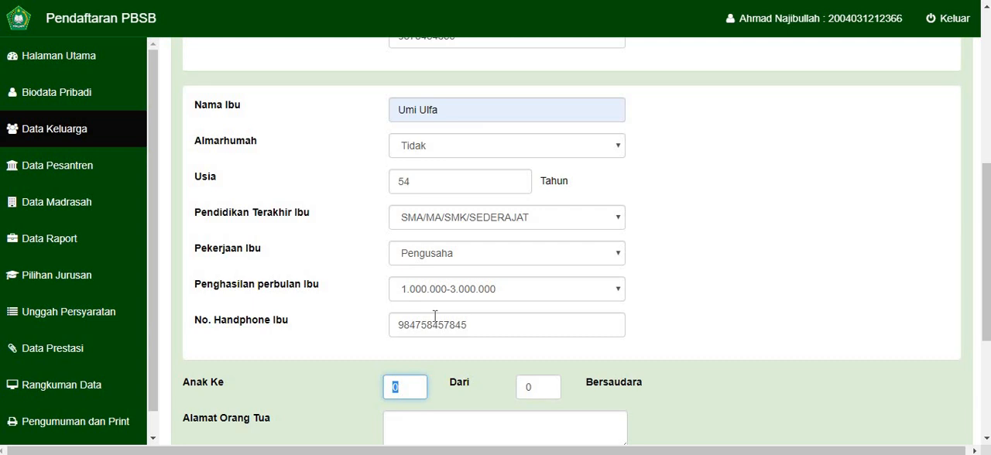
- Set Anak Ke to 1 Dari 1 Bersaudara and fill Alamat Orang Tua with "baru"
type("1")
key("Tab")
type("1")
key("Tab")
scroll(483, 337, "down", 1)
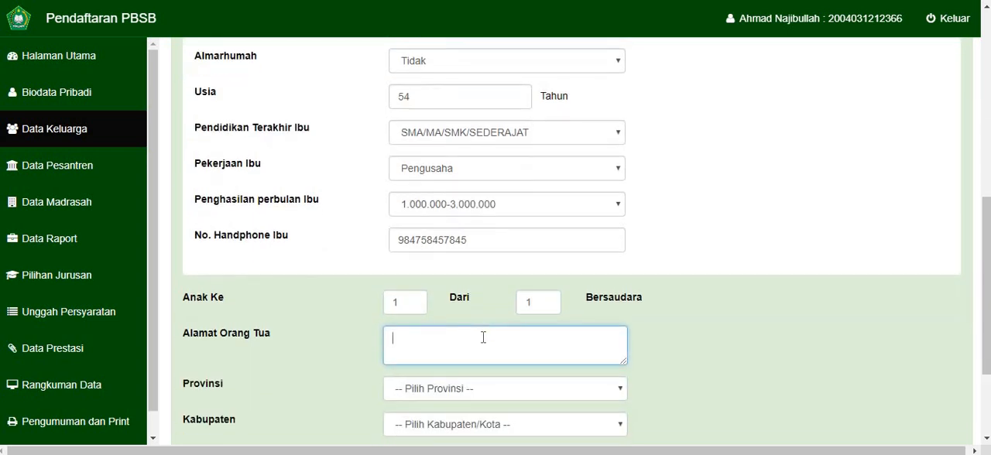
type("baru")
- Set the parents' Provinsi to Jawa Tengah and Kabupaten to KOTA SEMARANG
key("Tab")
key("Down")
type("j")
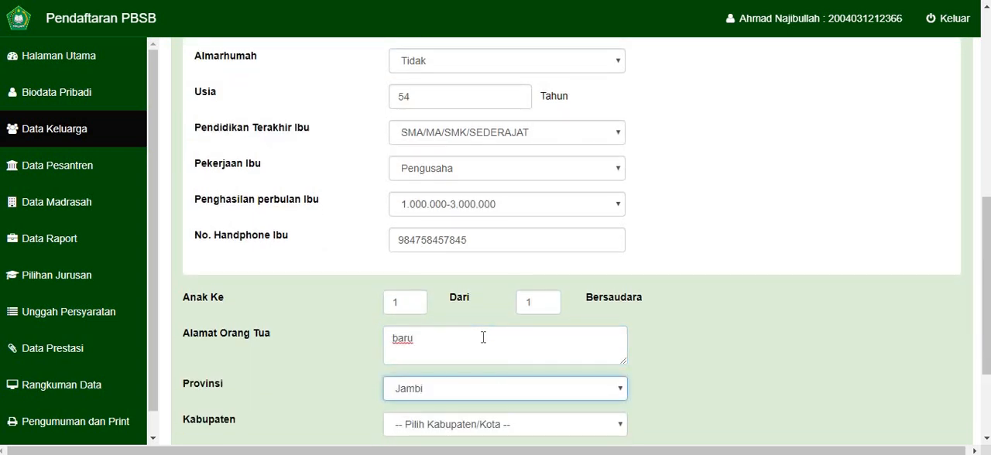
key("Down")
key("Down")
key("Down")
key("Down")
key("Down")
key("Down")
key("Down")
key("Down")
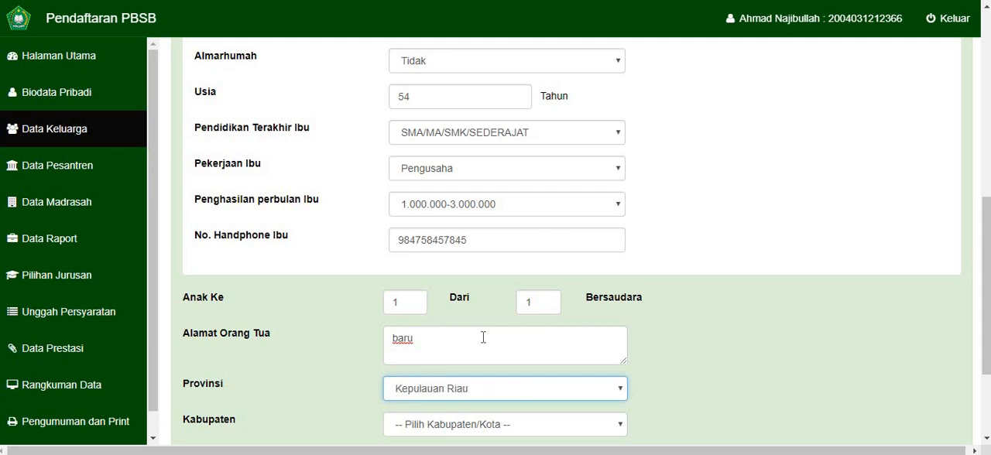
key("Tab")
key("Down")
key("Down")
key("Down")
key("Down")
key("Down")
key("Down")
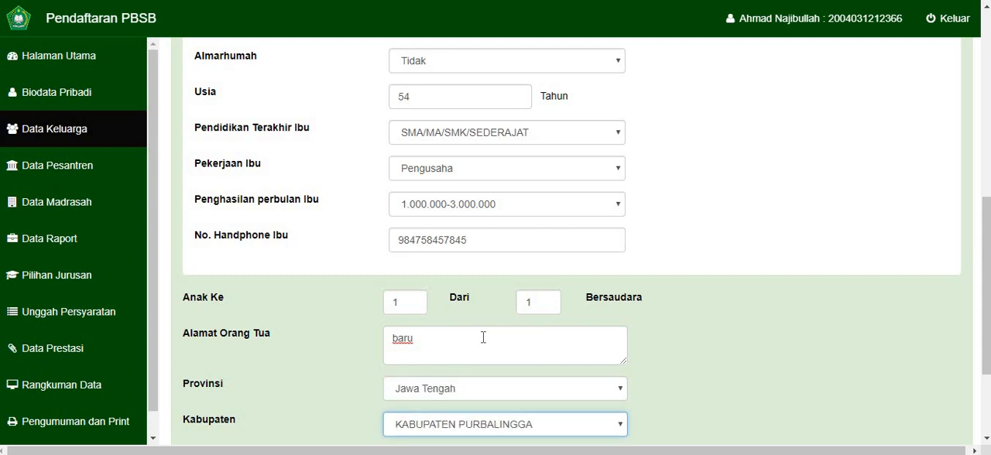
type("kota se")
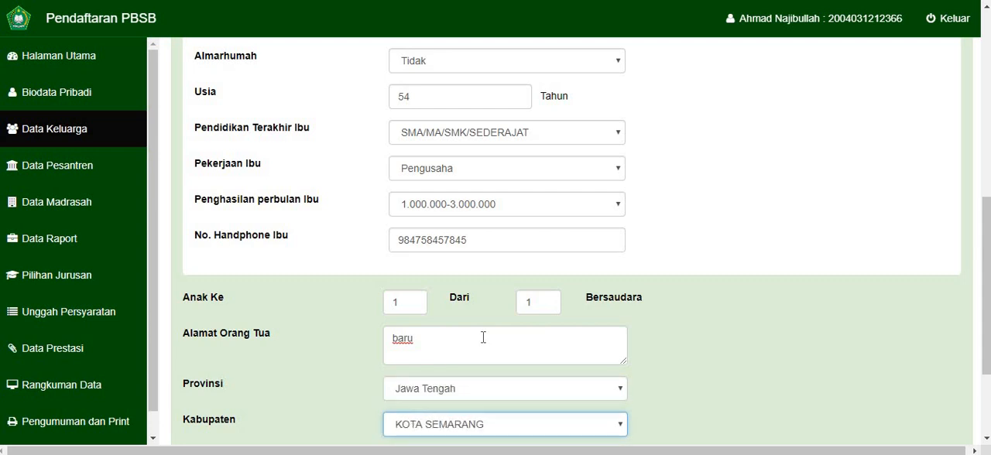
- Fill the parents' Kecamatan and Desa/Kelurahan with "test" and submit the Data Keluarga form
key("Tab")
type("test")
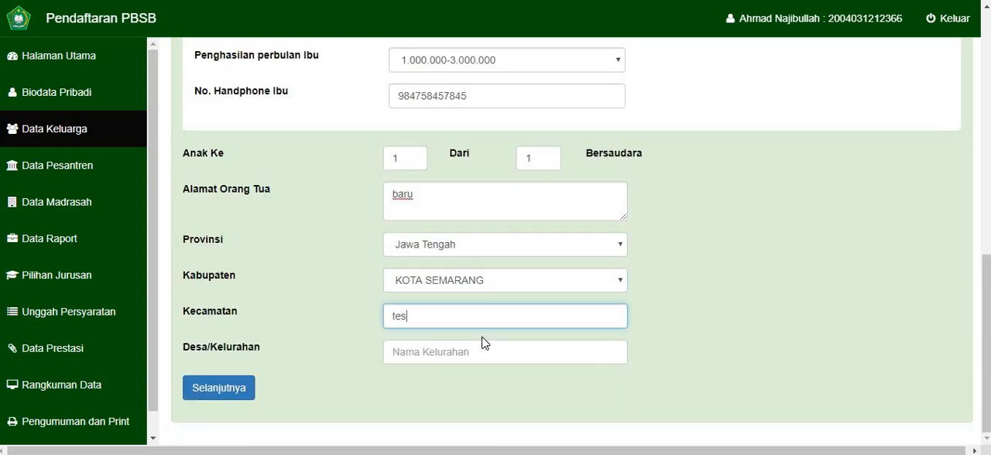
key("Tab")
type("tes")
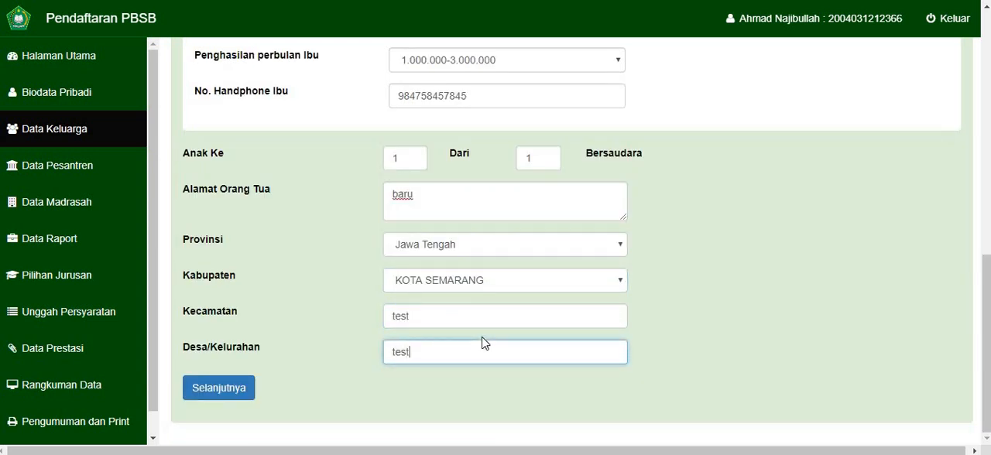
left_click(221, 393)
left_click(220, 394)
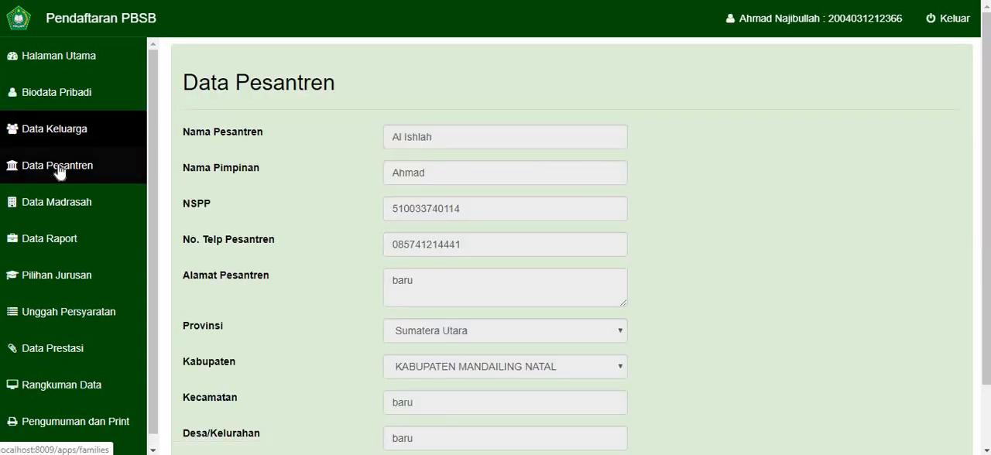
- Open Data Pesantren, check its prefilled details and proceed to Data Madrasah
left_click(74, 166)
scroll(372, 132, "down", 1)
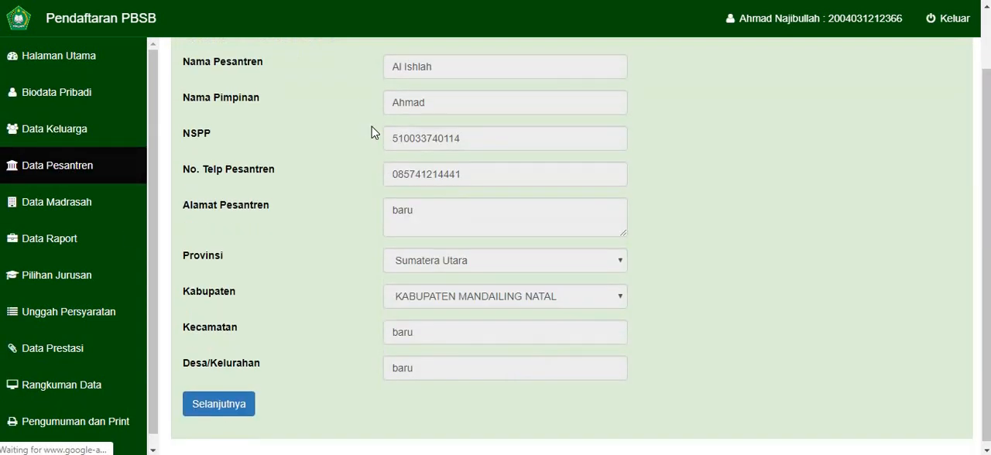
left_click(234, 409)
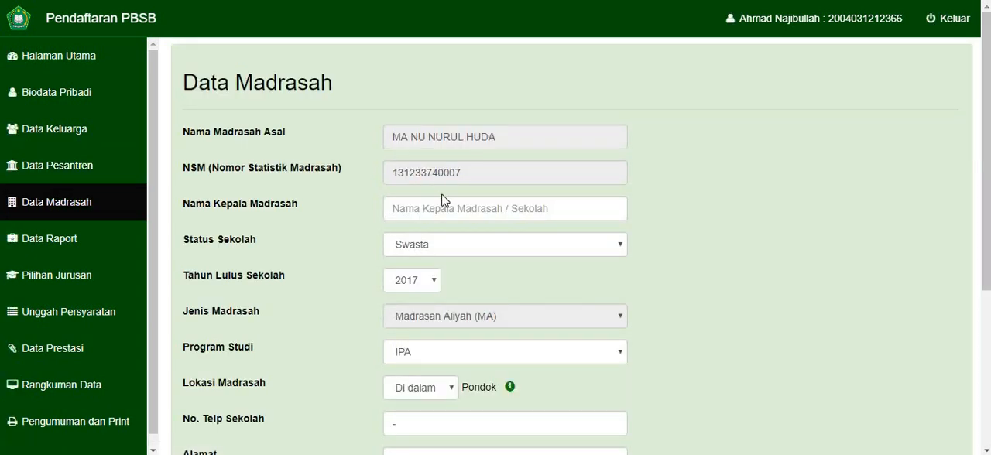
- Enter the school head's name in Nama Kepala Madrasah
left_click(431, 212)
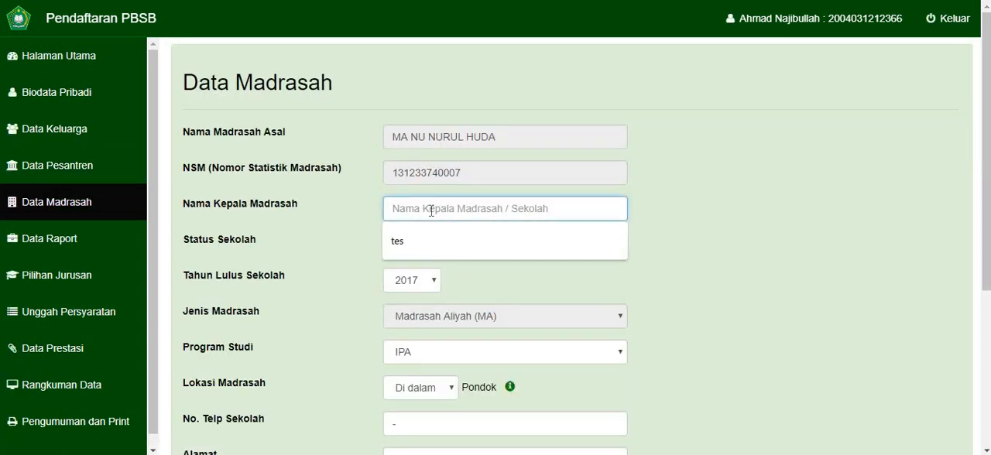
type("AHMAD")
key("BackSpace")
key("BackSpace")
key("BackSpace")
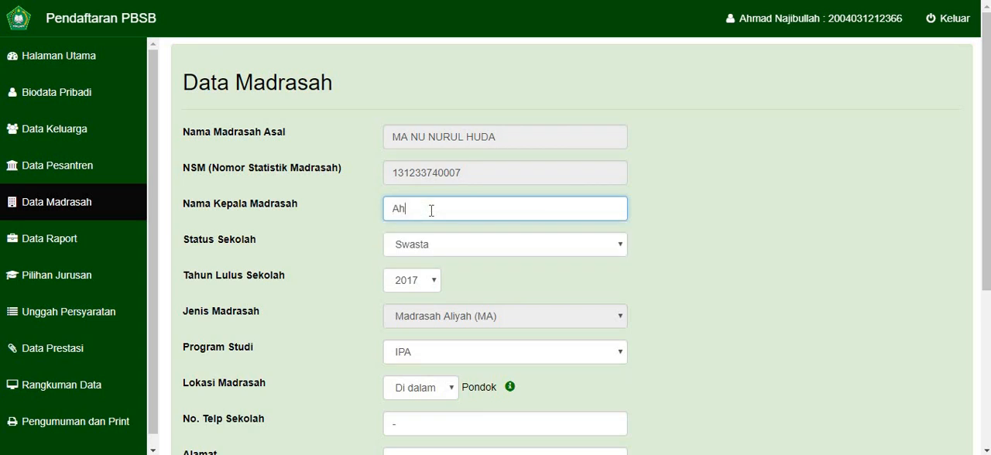
type("mad")
key("Tab")
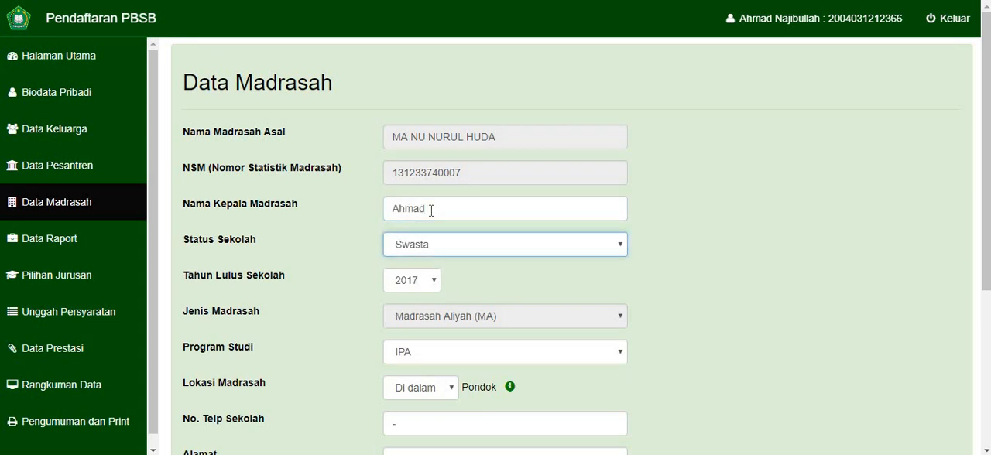
- Set Status Sekolah to Swasta
key("Up")
key("Down")
left_click(433, 248)
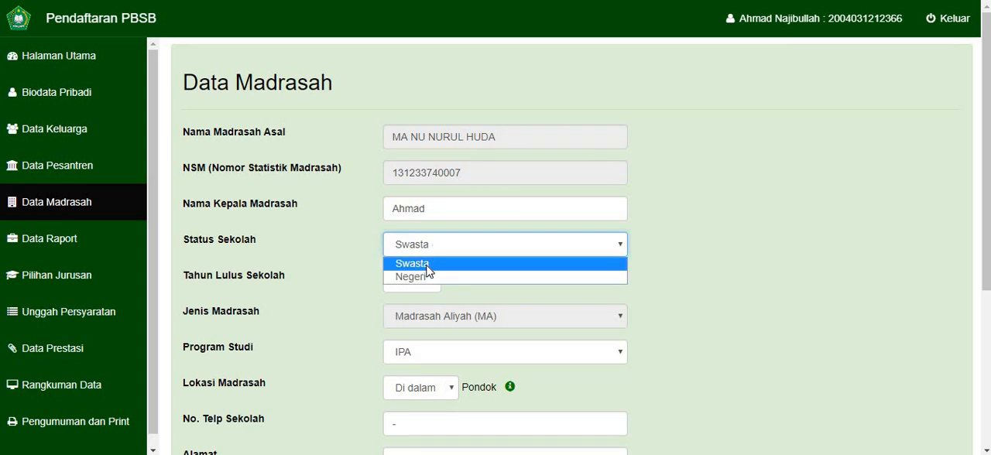
left_click(426, 271)
- Set Tahun Lulus Sekolah to 2020
scroll(697, 144, "down", 1)
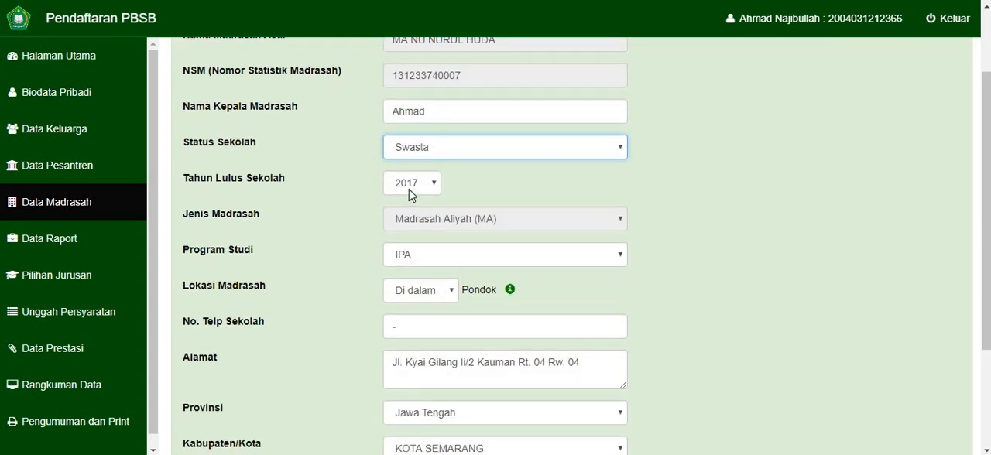
left_click(409, 186)
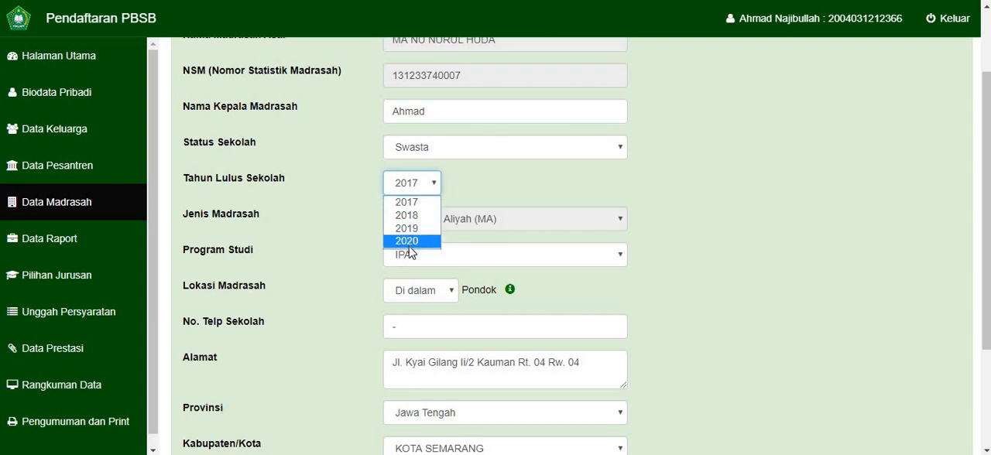
left_click(410, 243)
left_click(416, 194)
left_click(413, 242)
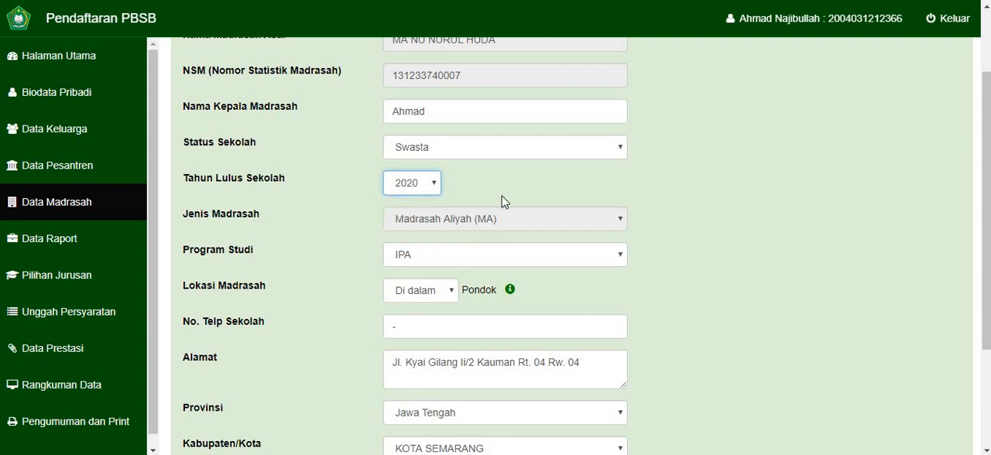
- Set Lokasi Madrasah to Di dalam Pondok
scroll(504, 202, "down", 1)
left_click(438, 226)
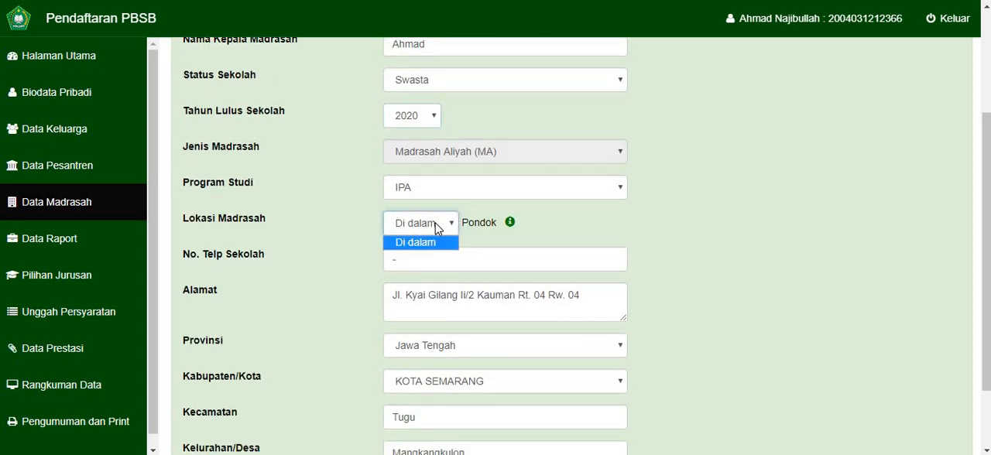
left_click(436, 226)
- Enter the school's phone number in No. Telp Sekolah and submit the Data Madrasah form
scroll(425, 215, "down", 1)
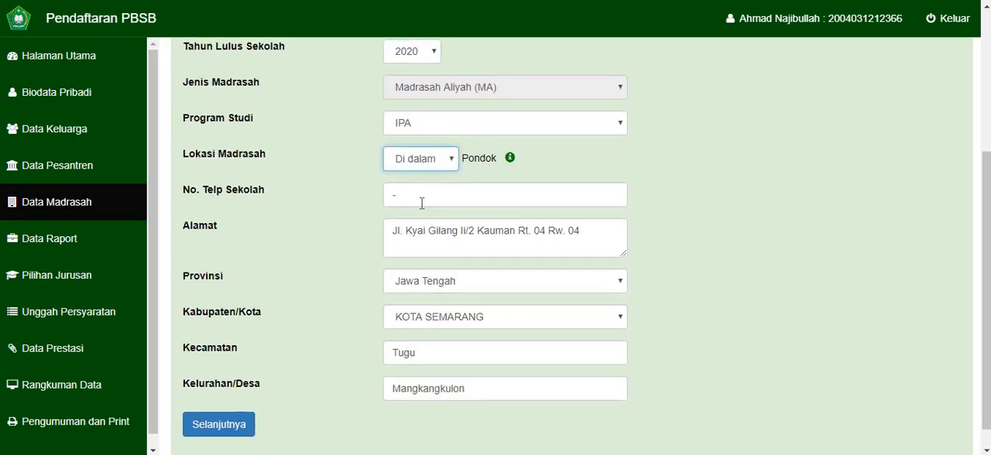
double_click(422, 203)
key("BackSpace")
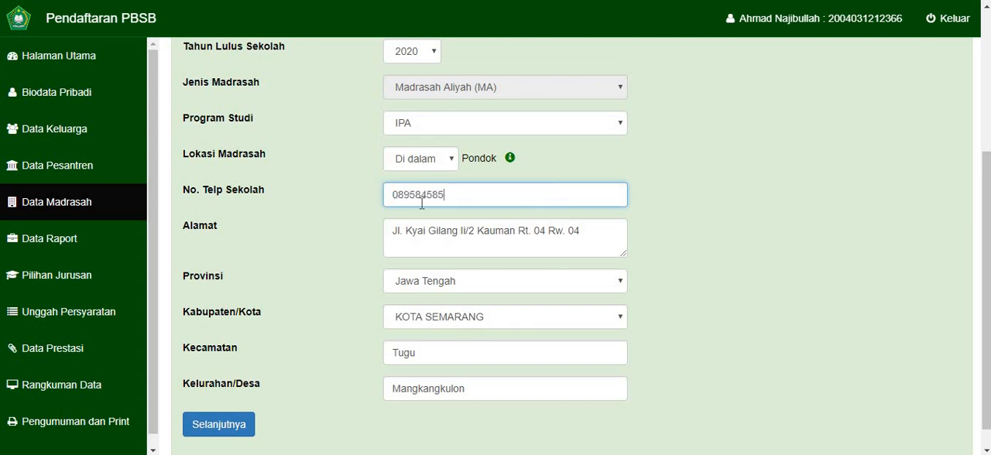
scroll(422, 203, "down", 1)
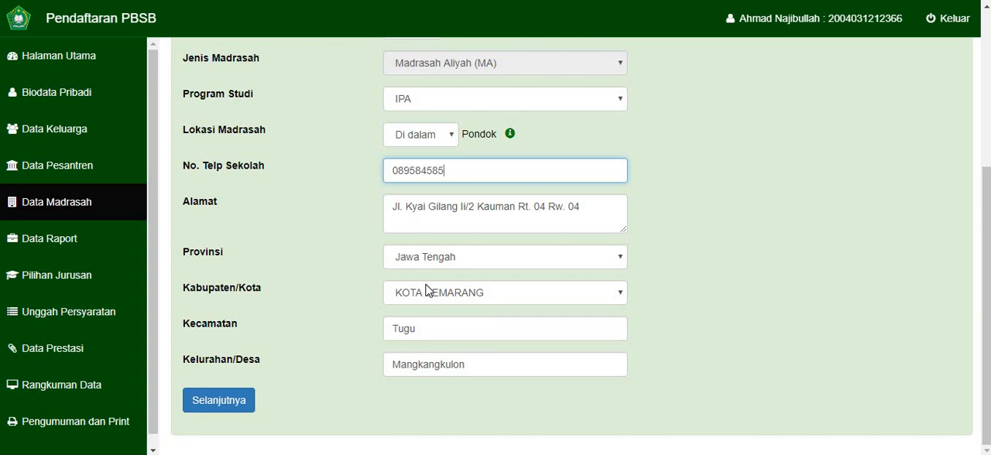
left_click(209, 420)
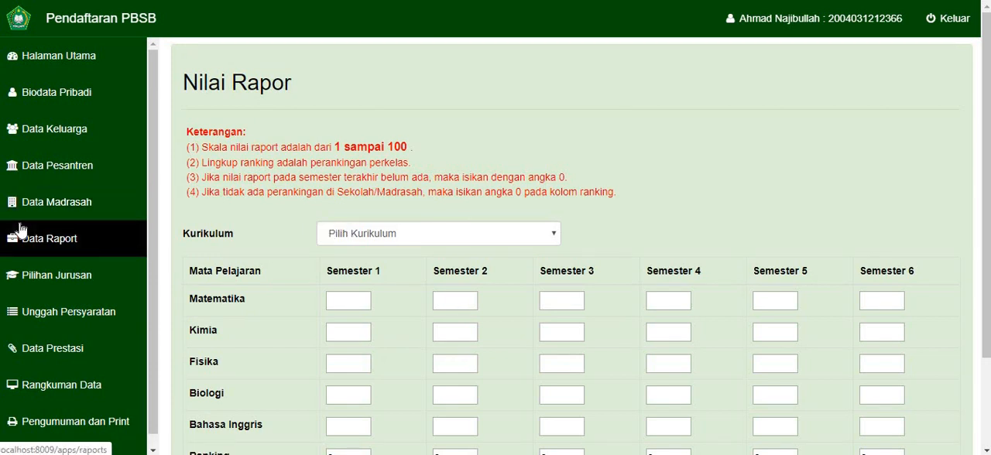
- Set Kurikulum to Lainnya and enter a Matematika score of 88 for all six semesters
left_click(383, 234)
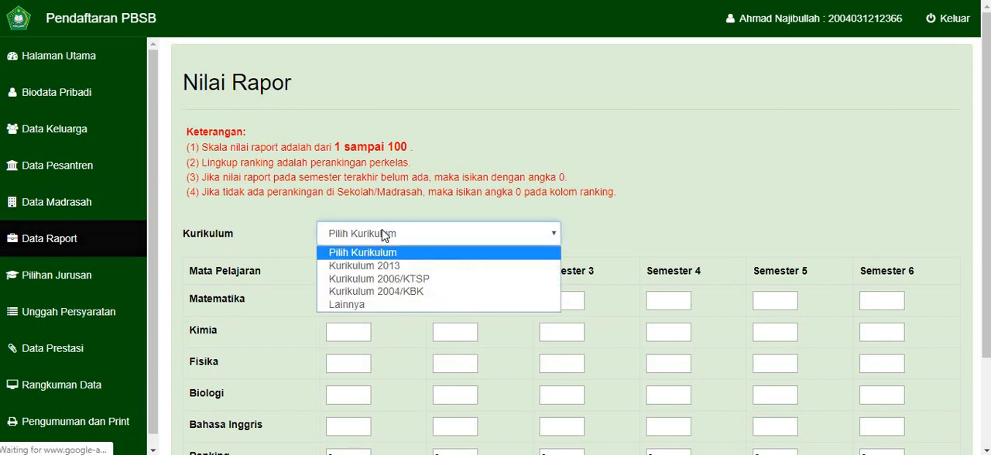
left_click(357, 305)
left_click(357, 301)
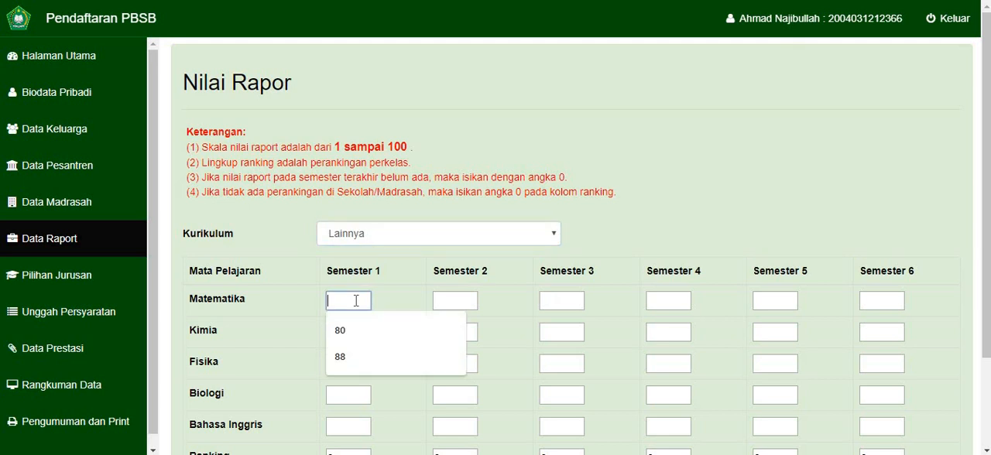
type("88")
key("Tab")
type("88")
key("Tab")
type("88")
key("Tab")
type("88\t88")
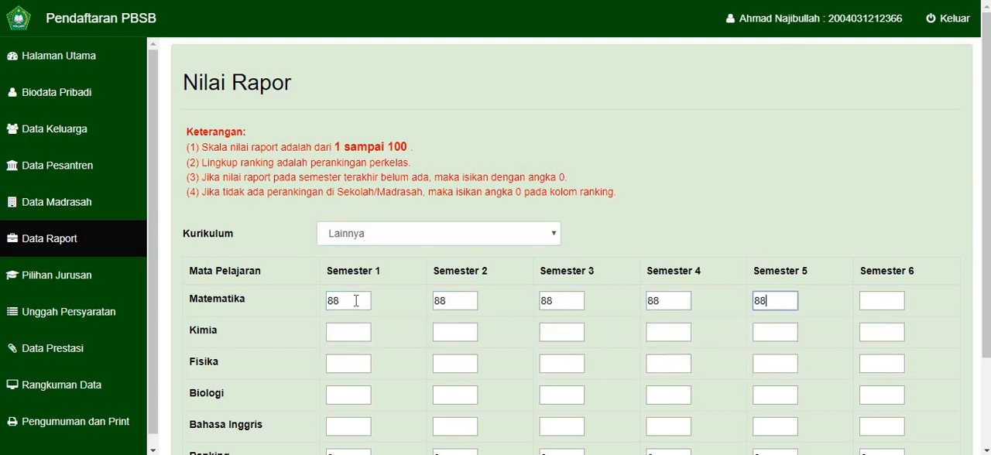
- Enter the Kimia scores: 88 for semesters 1 and 2, and 77 for semesters 3 to 6
key("Tab")
type("88")
key("Tab")
type("88")
key("Tab")
type("888")
key("Tab")
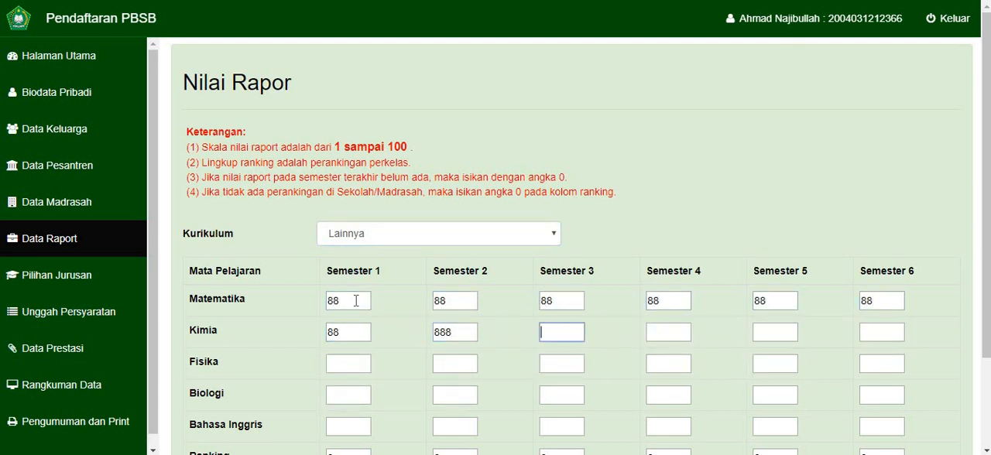
left_click(457, 336)
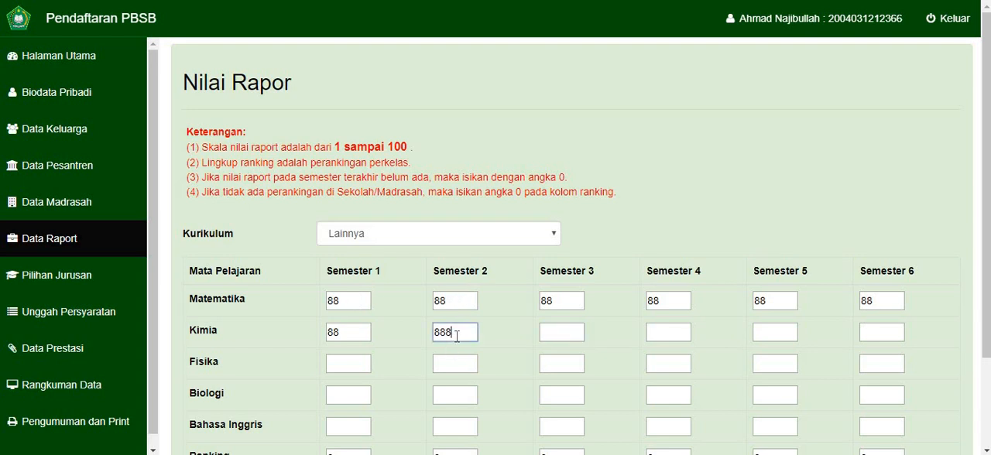
key("BackSpace")
left_click(568, 340)
type("7")
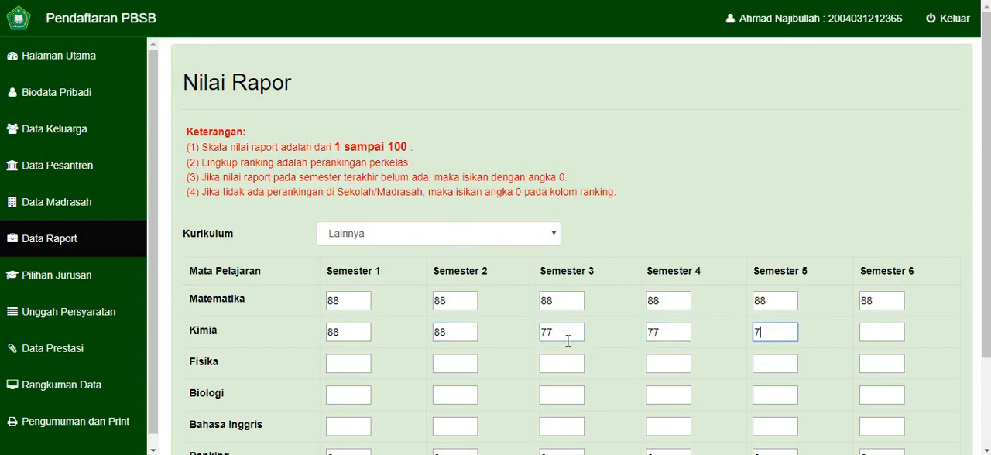
type("7\t77\t77\t77\t77\t77")
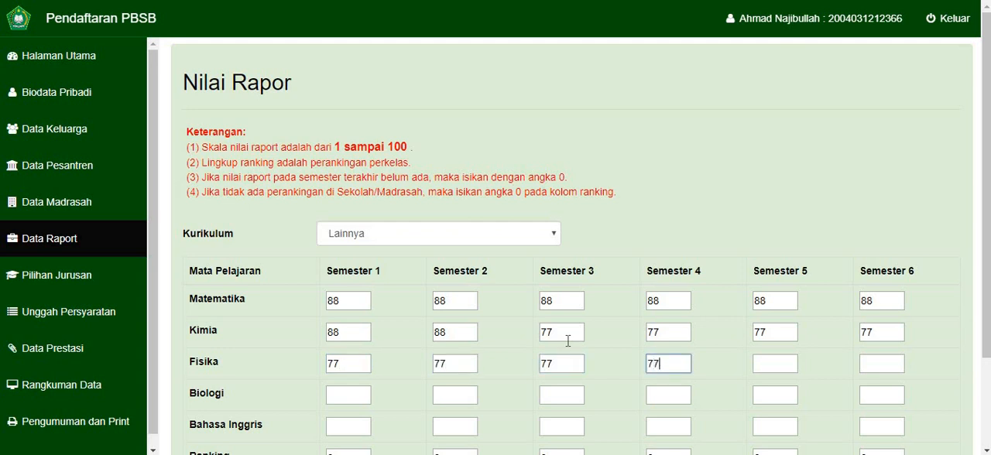
type("\t77\t77\t77\t77\t77")
- Enter 77 for Fisika in all six semesters and for Biologi in semesters 1 and 2
key("Tab")
type("77")
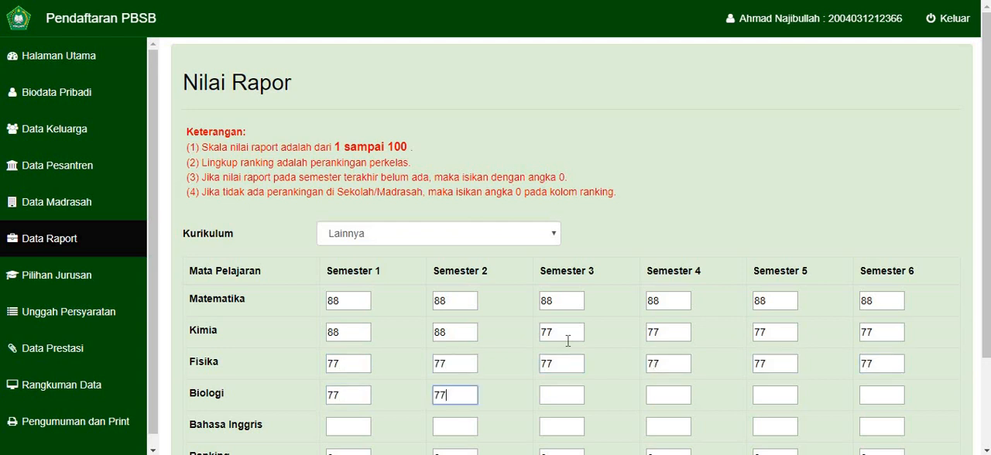
- Enter the Biologi scores of 77 for semester 3 and 88 for semesters 4 and 5
key("Tab")
type("777")
key("BackSpace")
key("Tab")
type("88")
key("Tab")
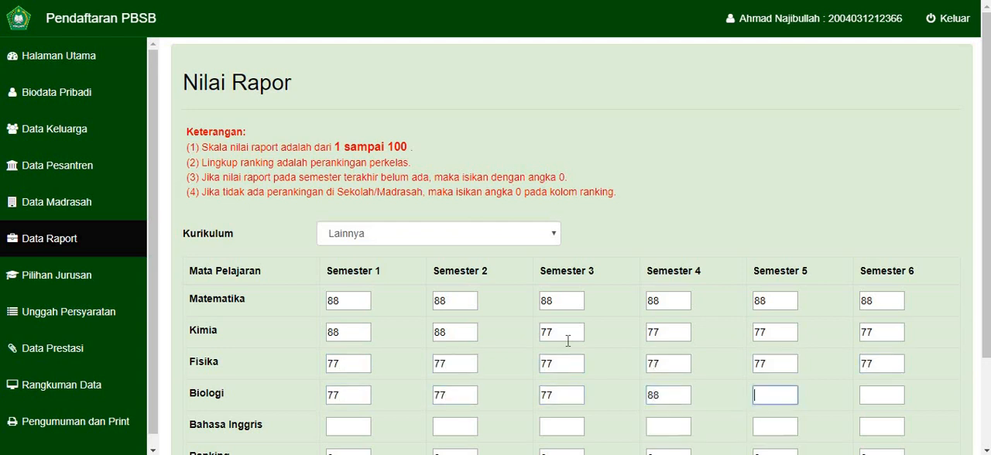
type("88")
key("Tab")
- Enter 88 for Biologi in semester 6 and 66 for Bahasa Inggris in all six semesters
type("88\t66\t66\t66\t66")
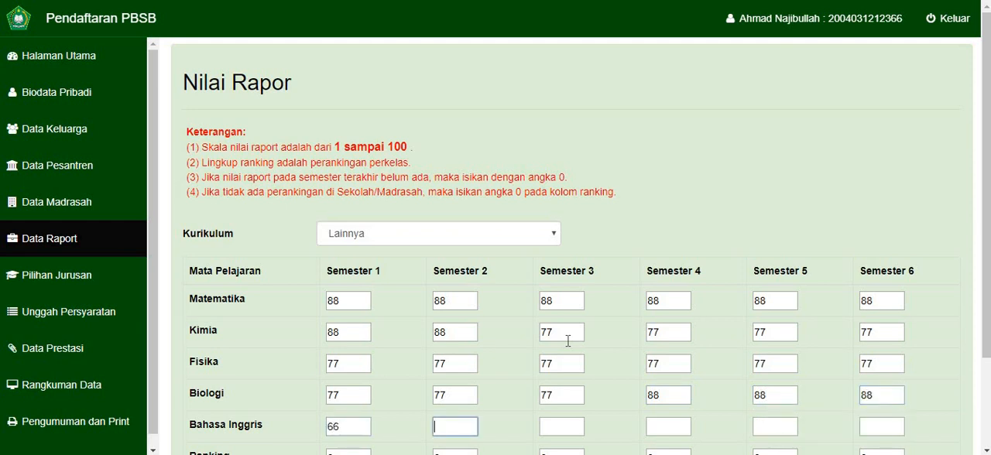
key("Tab")
type("66")
key("Tab")
type("66")
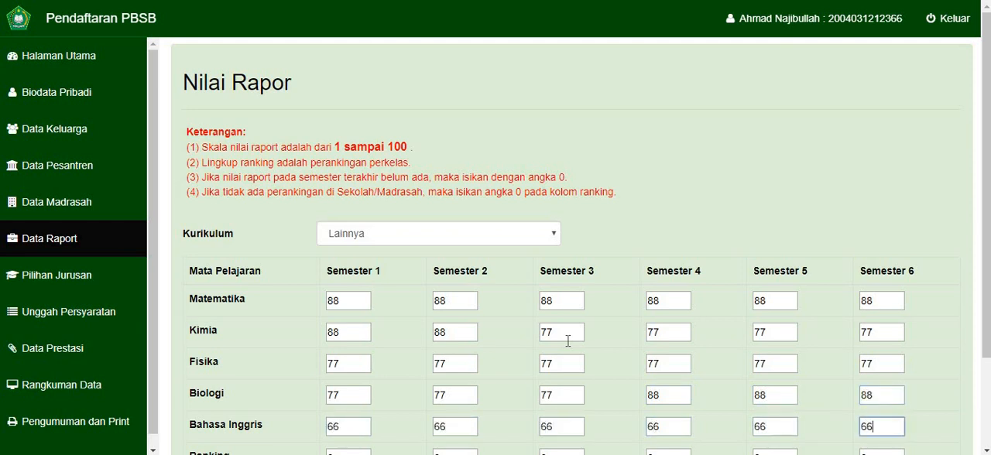
- Set the semester 1 Ranking to 1
scroll(568, 341, "down", 2)
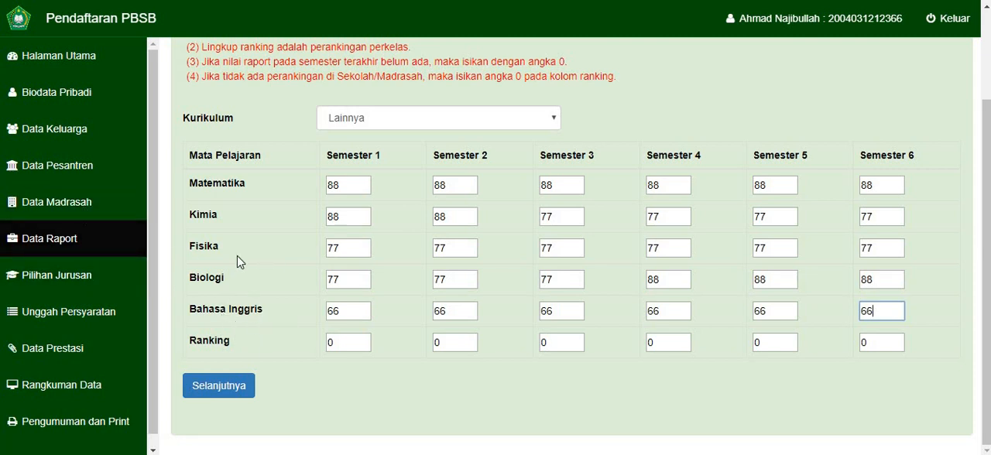
left_click(347, 342)
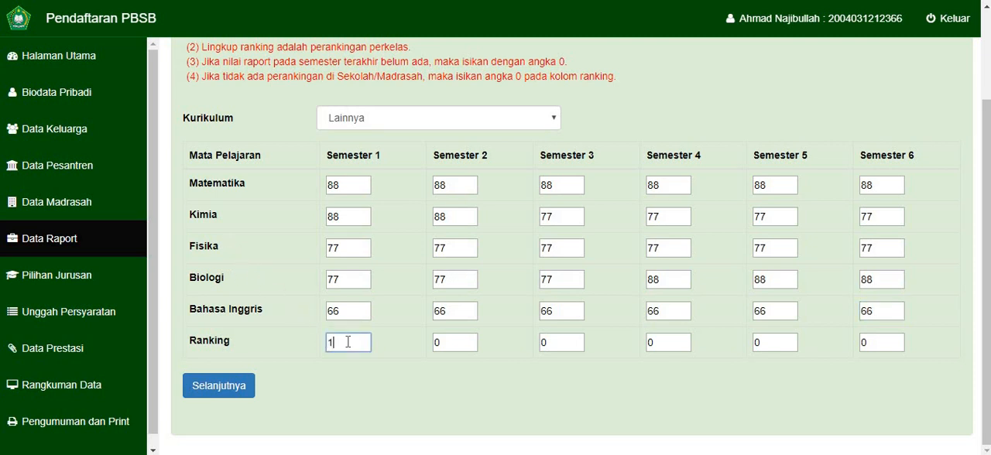
type("1")
key("Tab")
key("Tab")
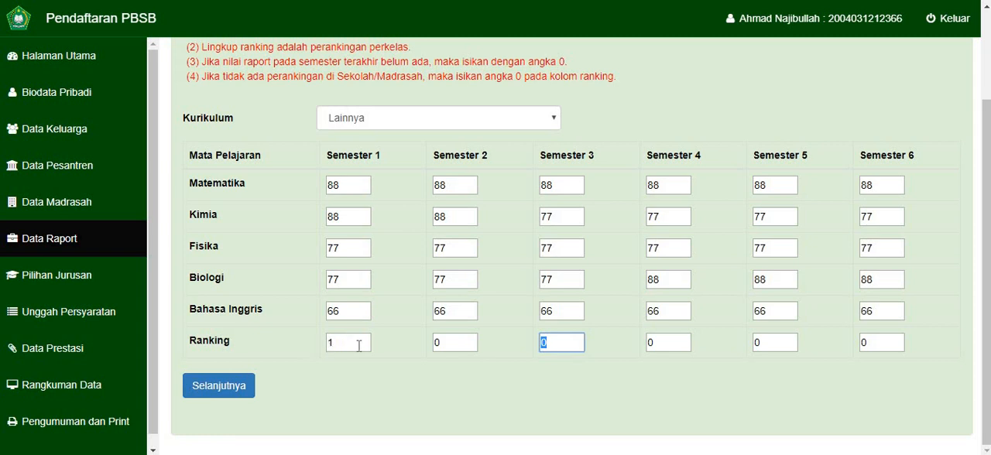
left_click(376, 354)
left_click(450, 343)
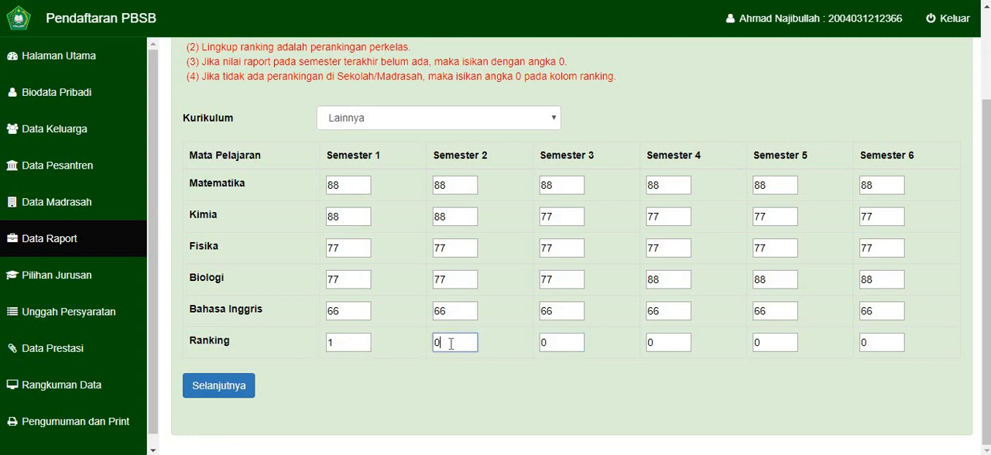
- Set the semester 1 Ranking to 0
left_click(347, 345)
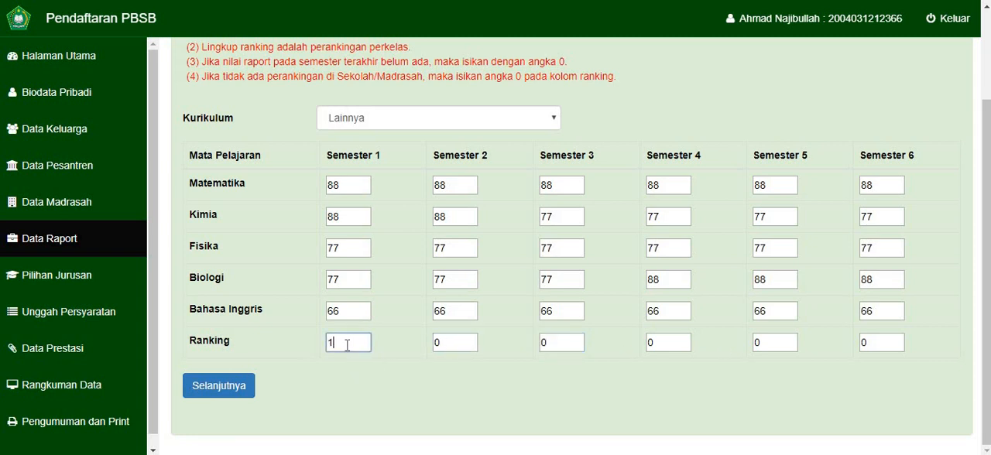
type("0")
scroll(582, 128, "up", 1)
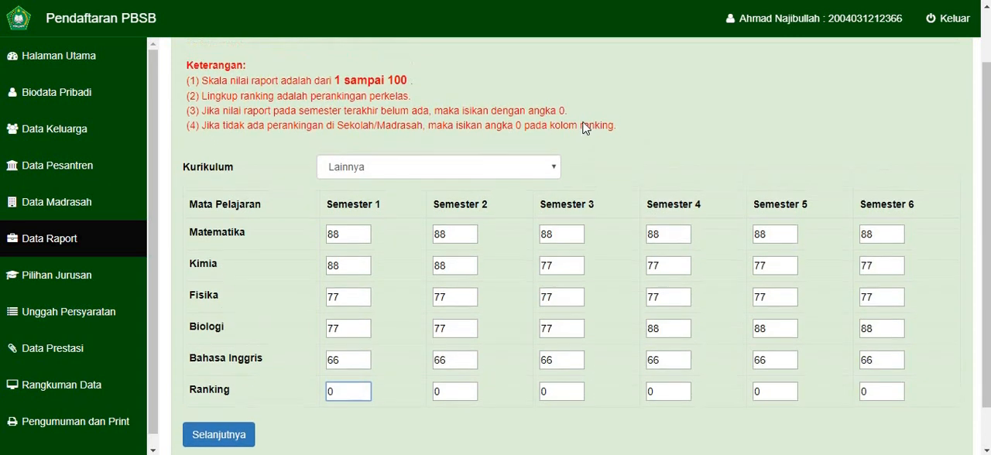
scroll(584, 127, "down", 1)
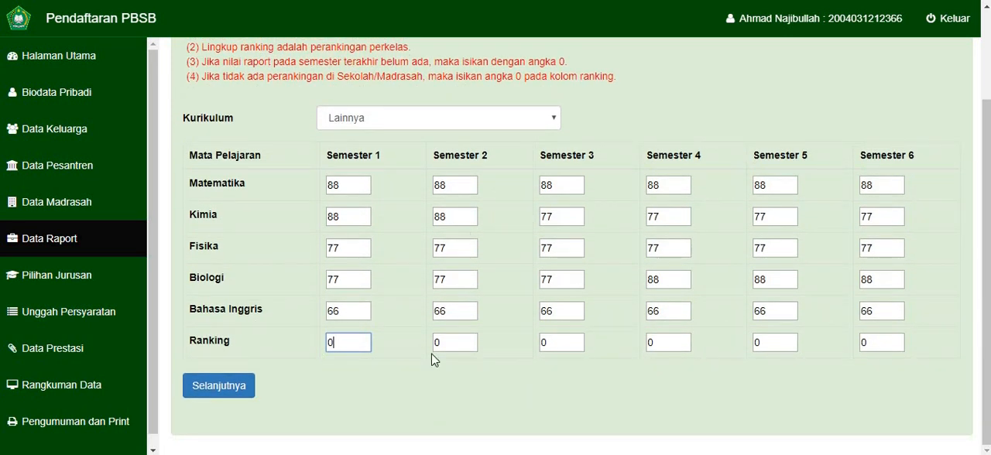
- Submit the report grades and continue to the major selection form
left_click(240, 398)
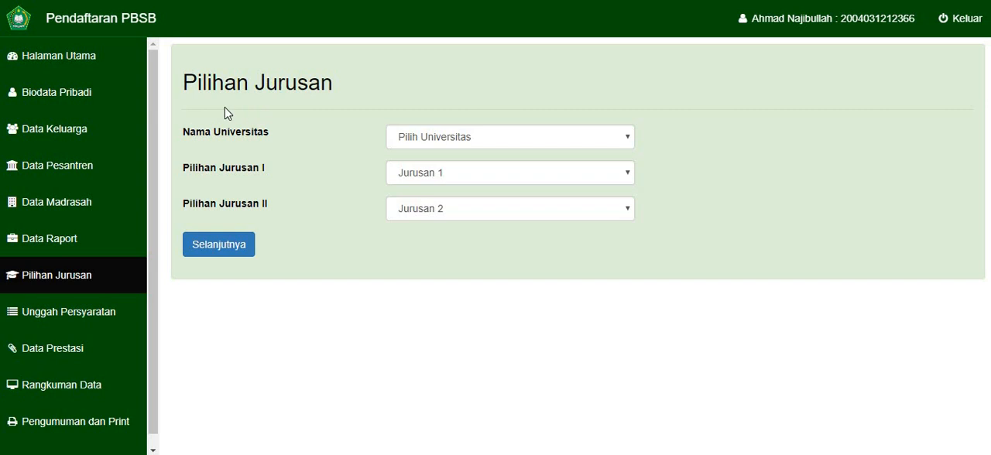
- Try Mahad Aly Asadiyah Sengkang and Universitas di Maroko as the university and check the available first-choice majors
left_click(425, 139)
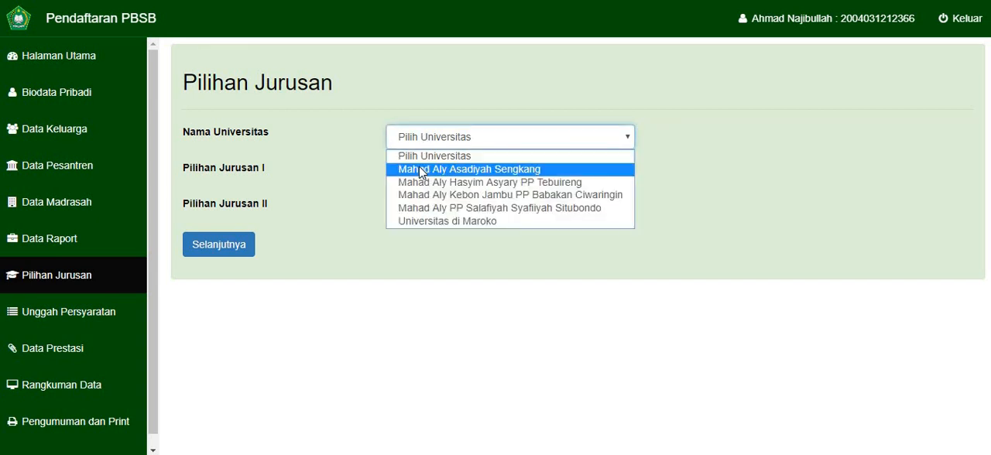
left_click(419, 167)
left_click(411, 146)
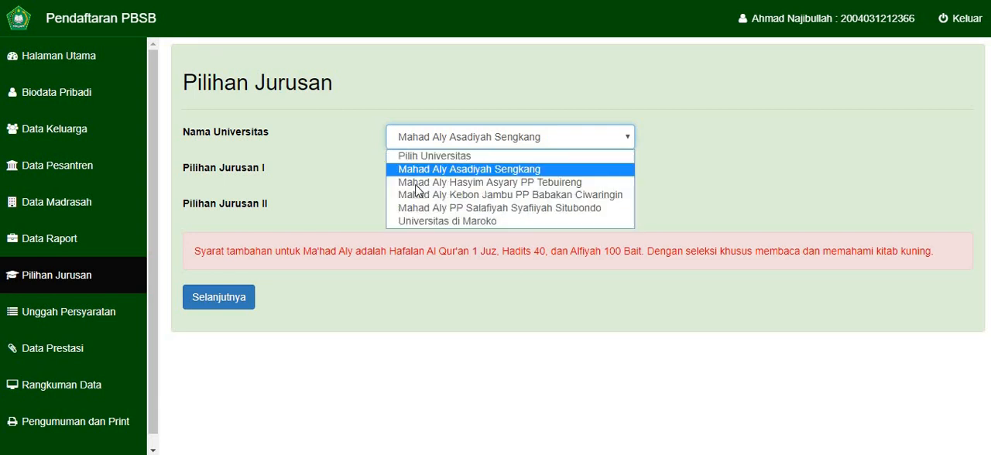
left_click(411, 224)
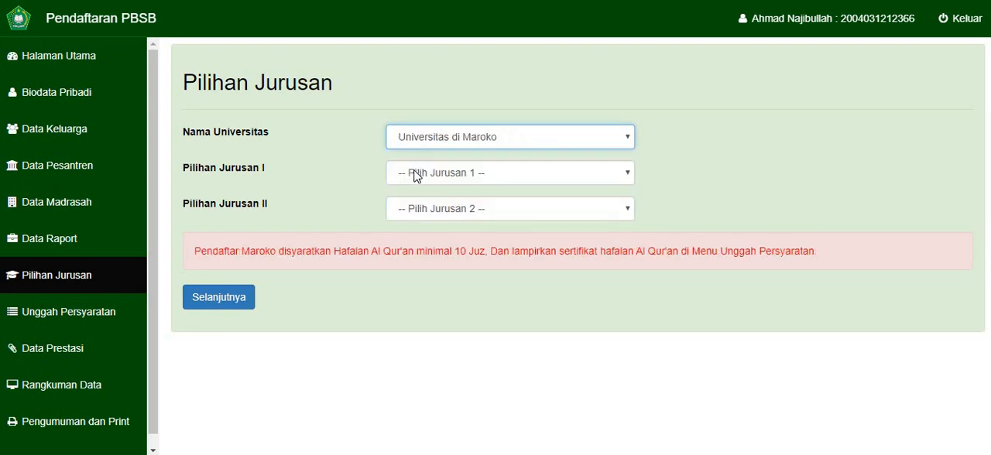
left_click(415, 176)
left_click(412, 153)
- Choose Mahad Aly Hasyim Asyary PP Tebuireng with HADITS DAN ILMU HADITS for both majors, submit it and view the required documents
left_click(412, 146)
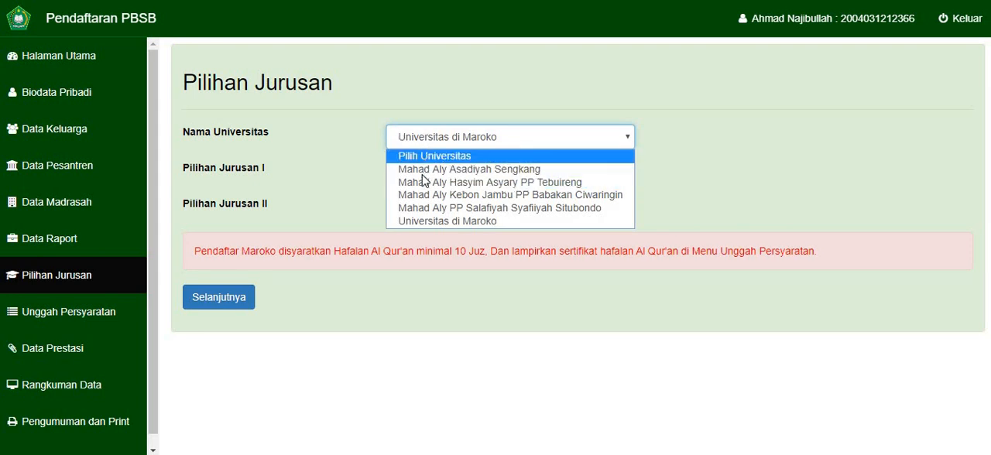
left_click(423, 182)
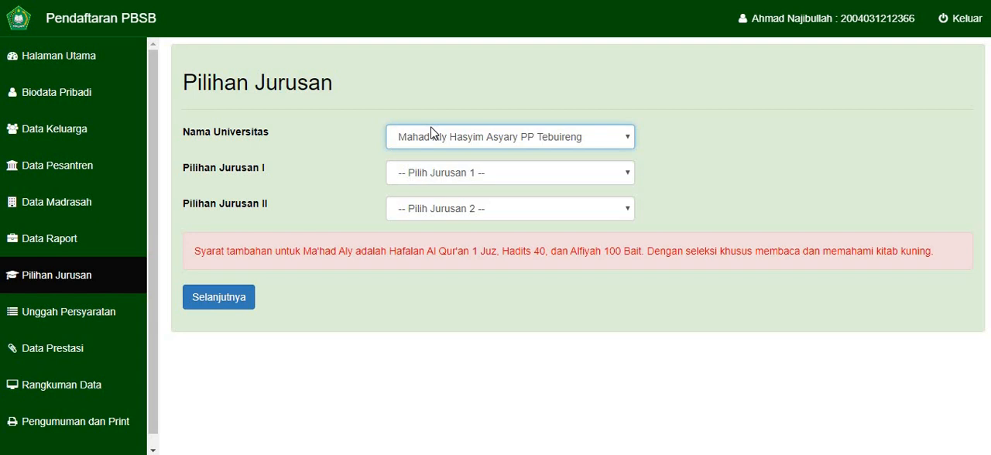
left_click(425, 141)
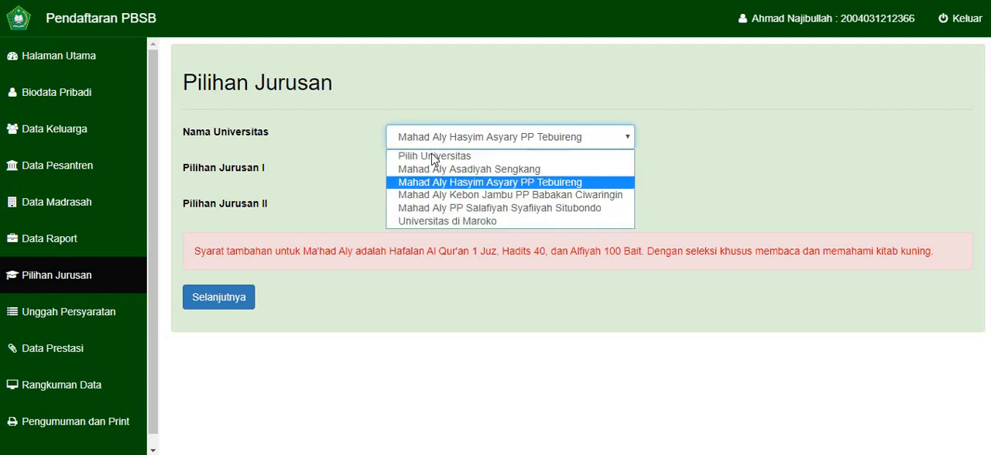
left_click(434, 184)
left_click(434, 175)
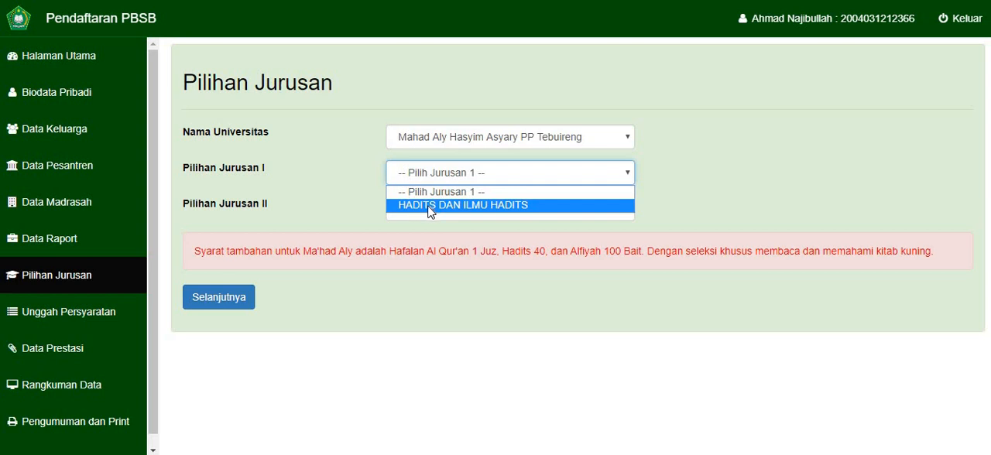
left_click(484, 206)
left_click(482, 210)
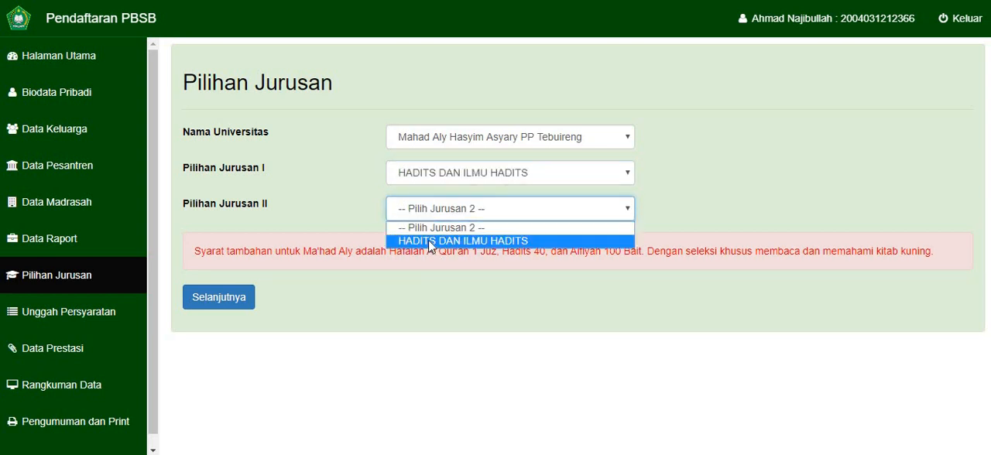
left_click(430, 241)
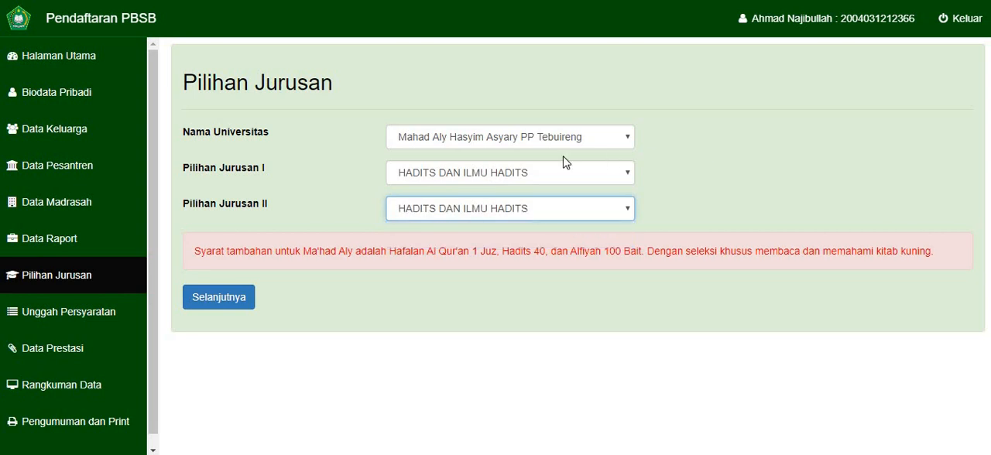
left_click(219, 299)
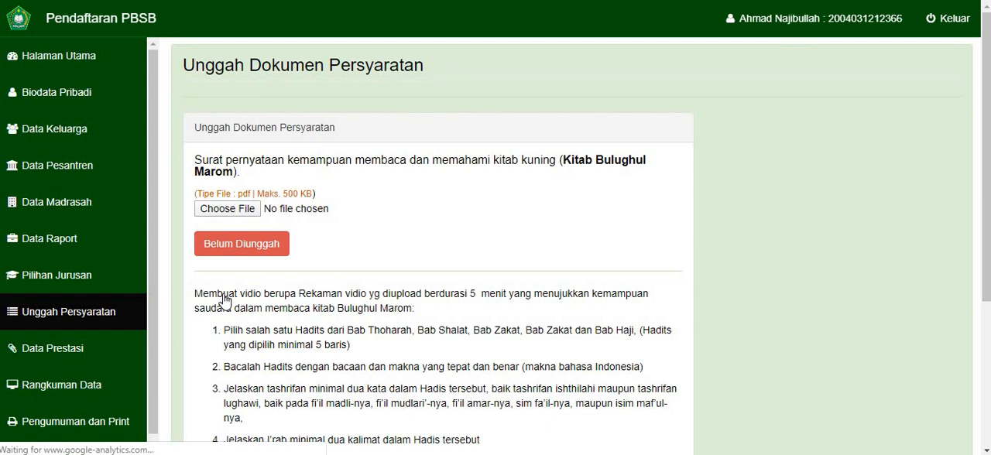
scroll(224, 301, "down", 2)
scroll(233, 232, "up", 2)
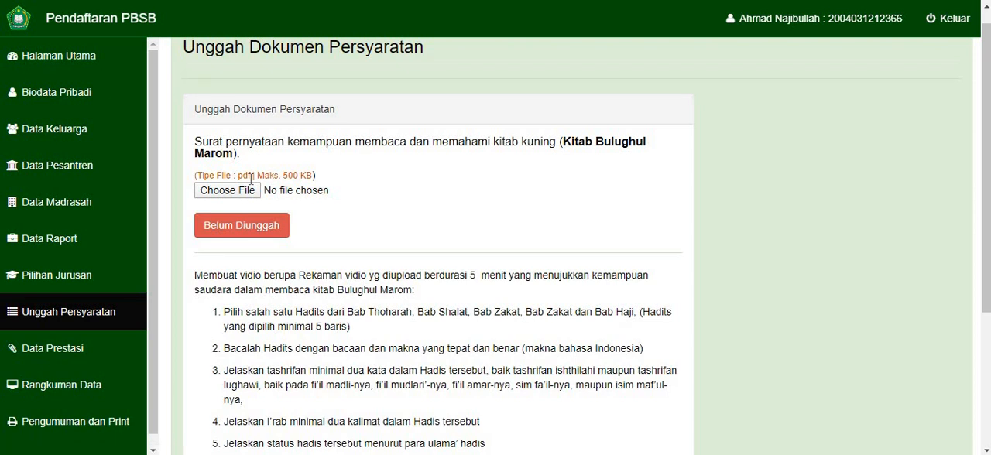
- Change the university to Universitas di Maroko with Islamic Studies for both majors and submit the selection
left_click(93, 267)
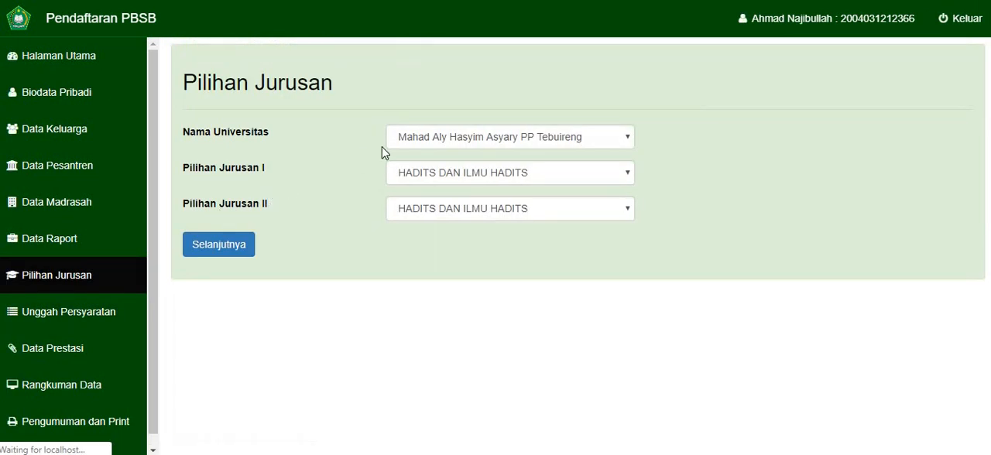
left_click(416, 140)
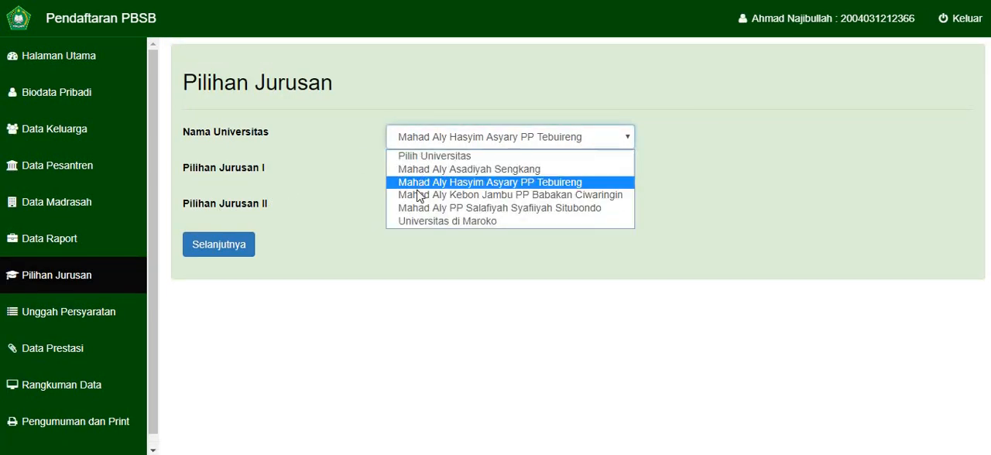
left_click(417, 223)
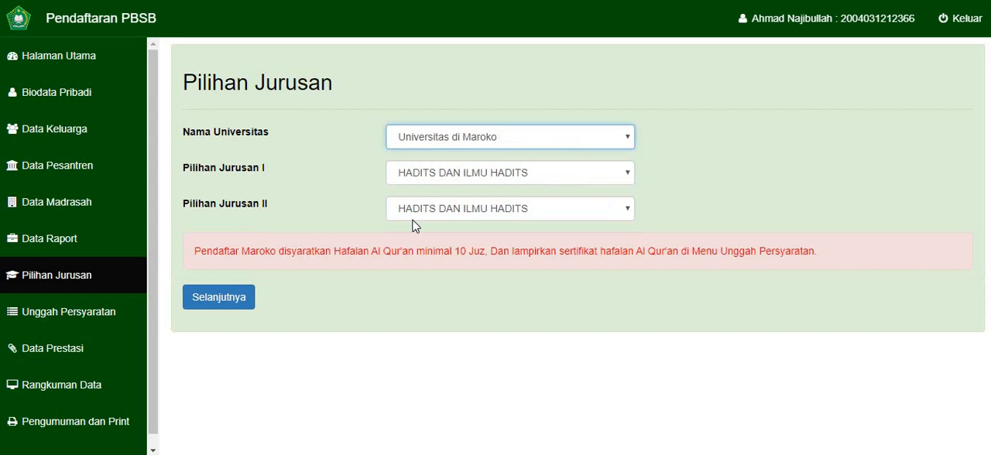
left_click(432, 180)
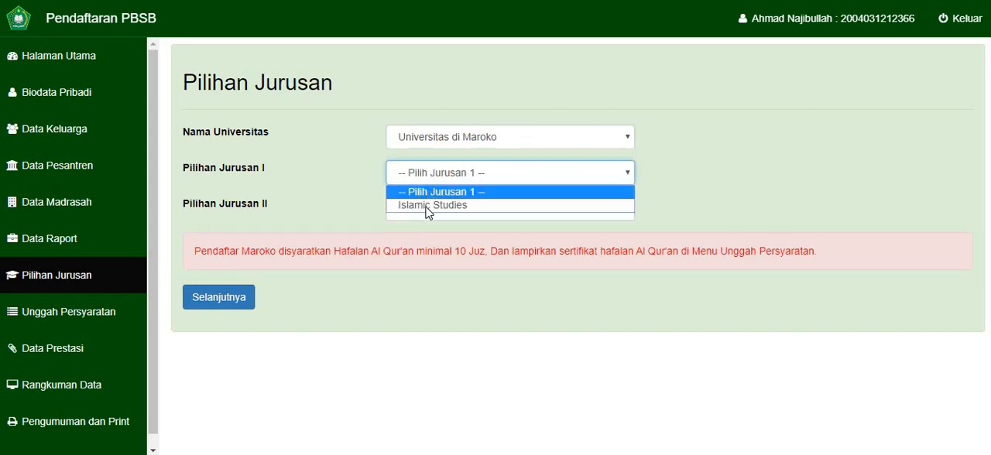
left_click(428, 205)
left_click(429, 211)
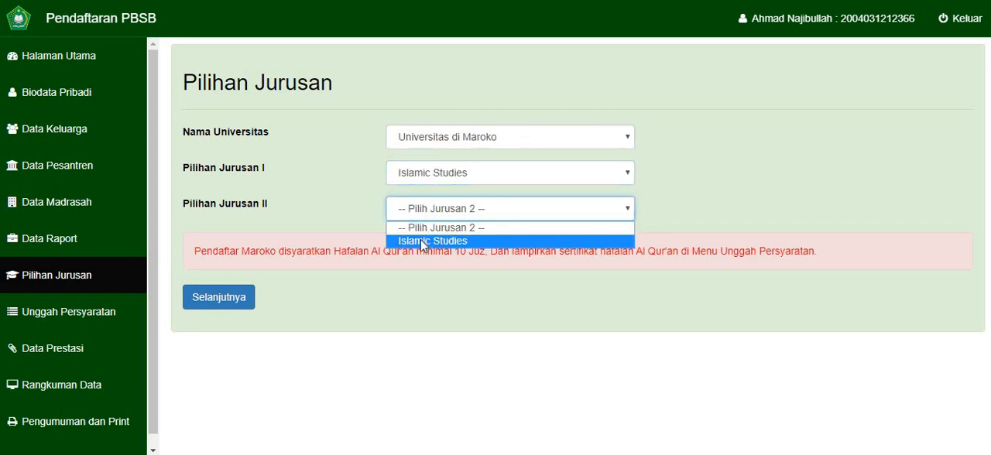
left_click(425, 239)
left_click(243, 303)
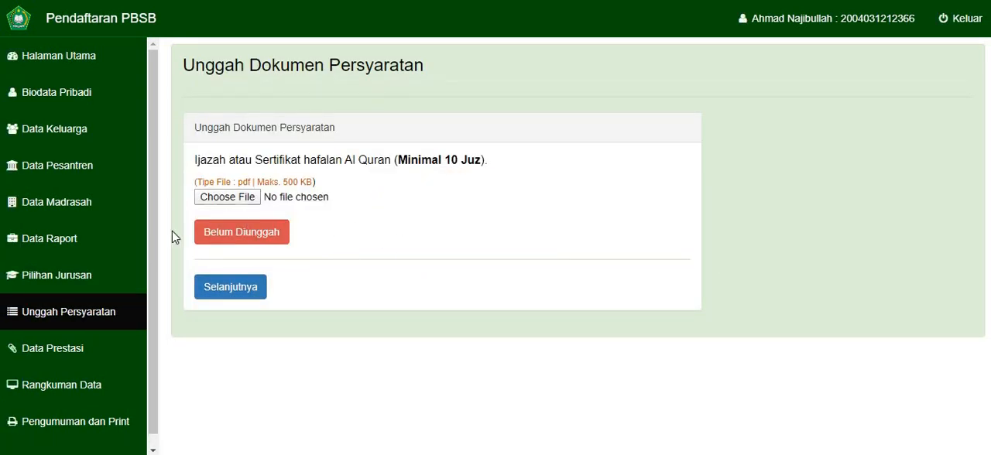
- Switch the university back to Mahad Aly Hasyim Asyary PP Tebuireng, pick HADITS DAN ILMU HADITS for both majors and submit the form
left_click(78, 281)
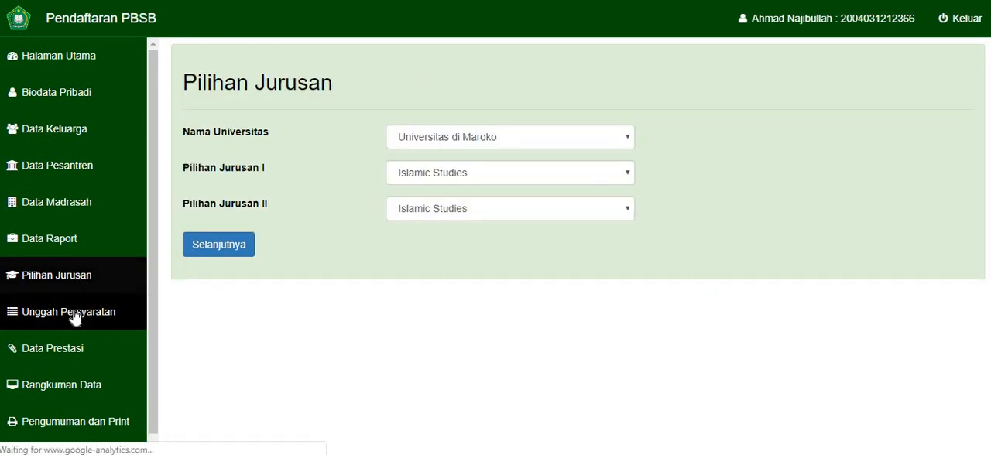
left_click(75, 314)
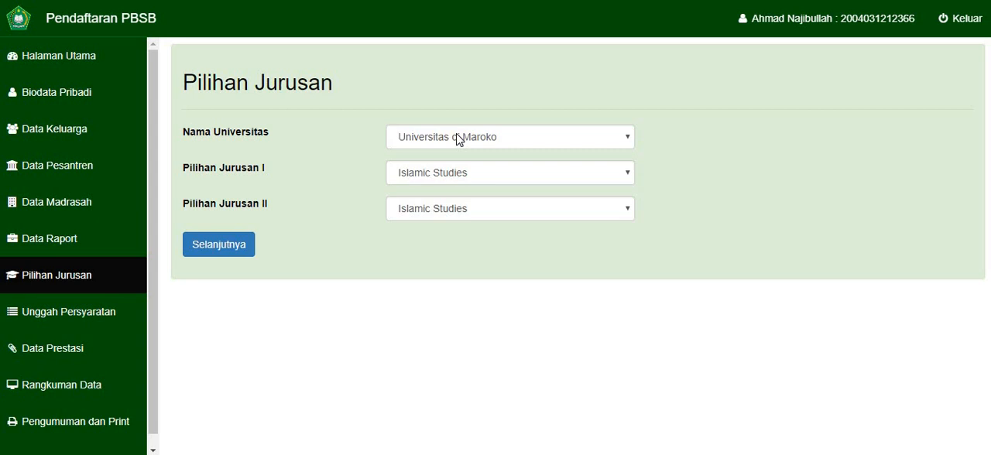
left_click(458, 140)
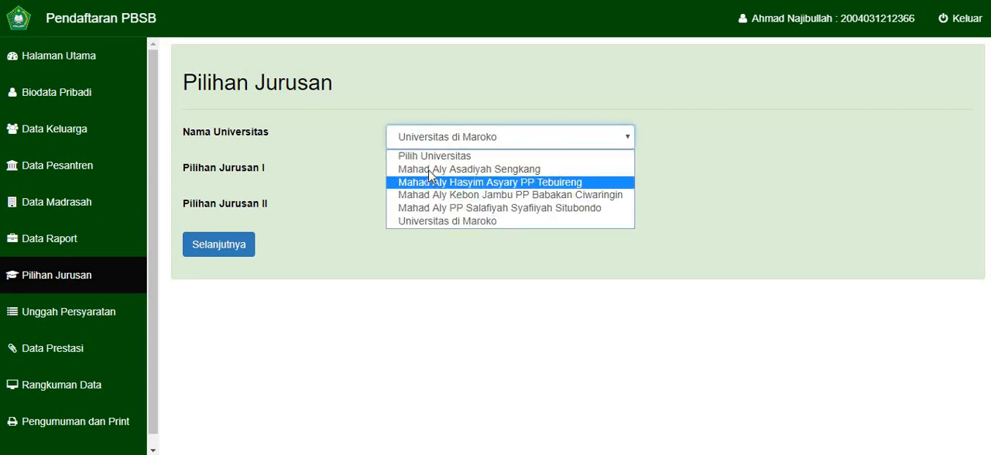
left_click(427, 183)
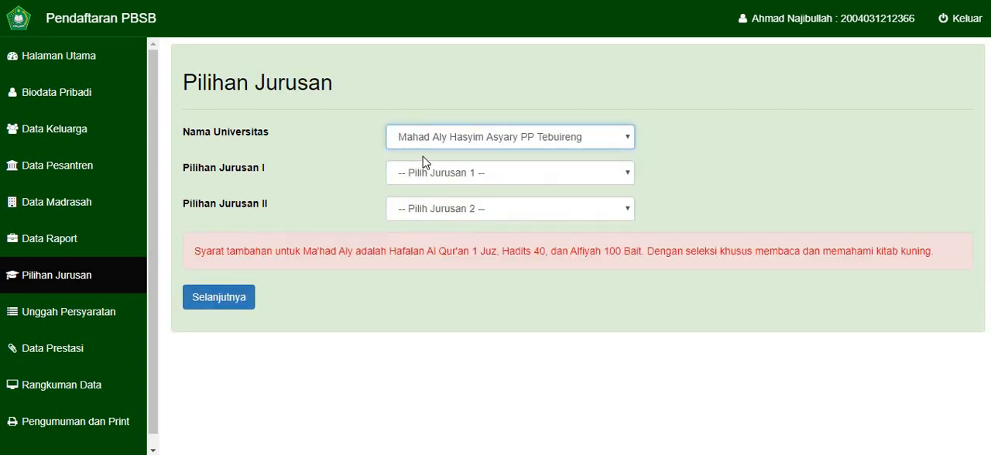
left_click(422, 176)
left_click(422, 205)
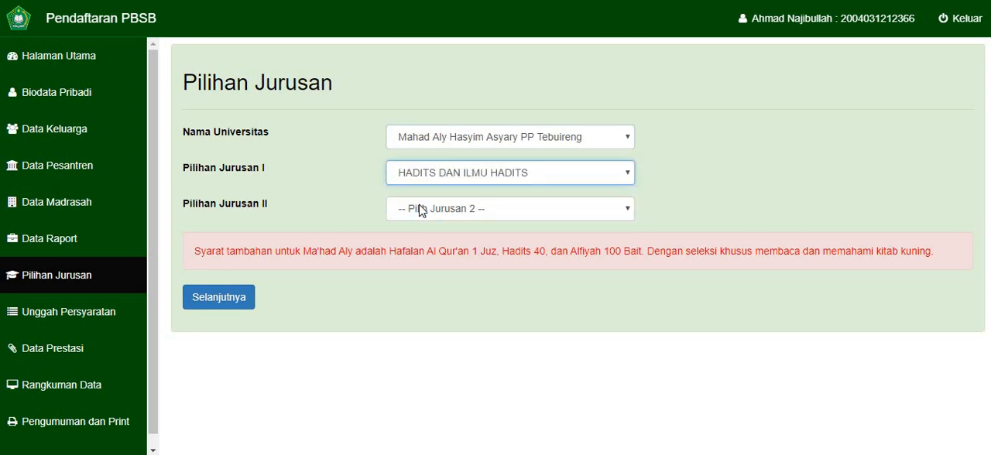
left_click(424, 209)
left_click(424, 238)
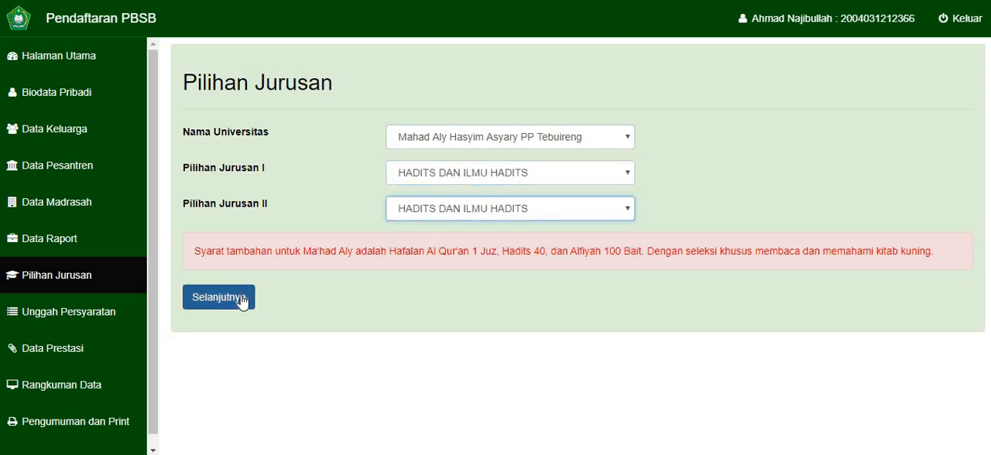
left_click(246, 298)
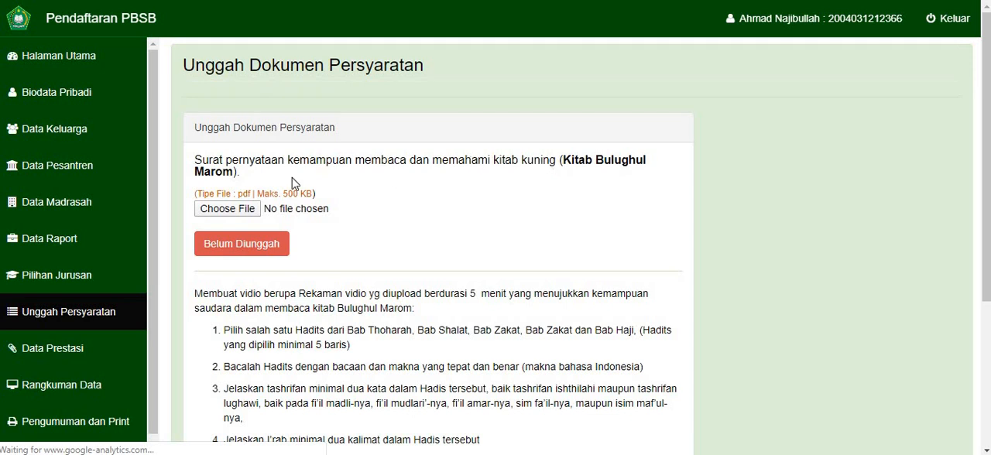
- Upload dummy.pdf as the statement letter on the ability to read Kitab Bulughul Marom
left_click(236, 217)
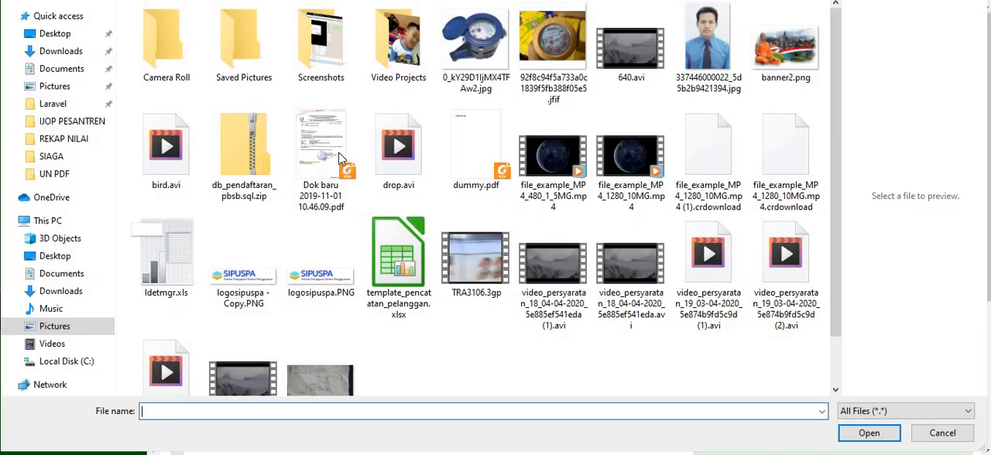
double_click(469, 151)
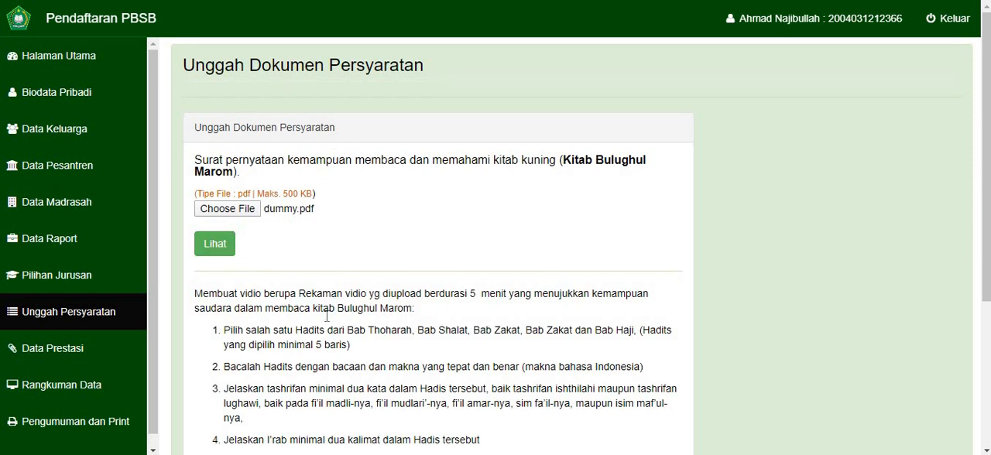
- Read through the six instructions for the Kitab Bulughul Marom reading video
scroll(301, 292, "down", 1)
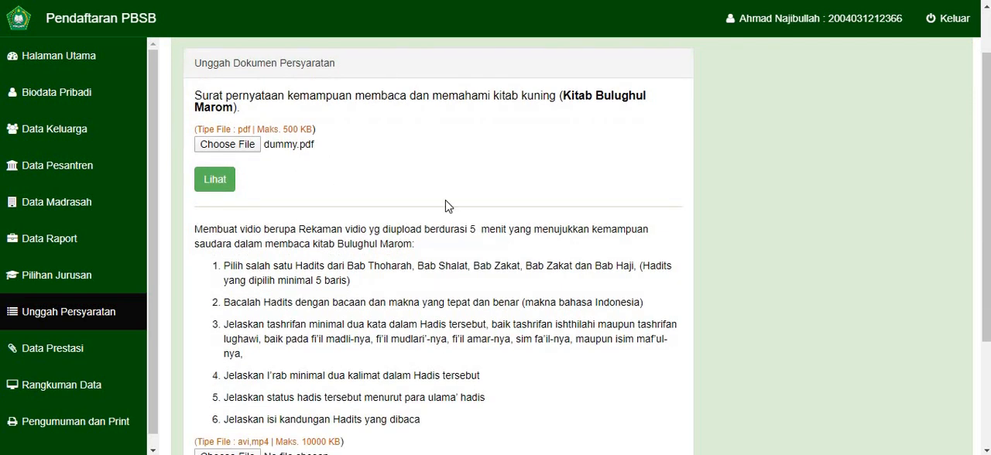
scroll(308, 268, "down", 3)
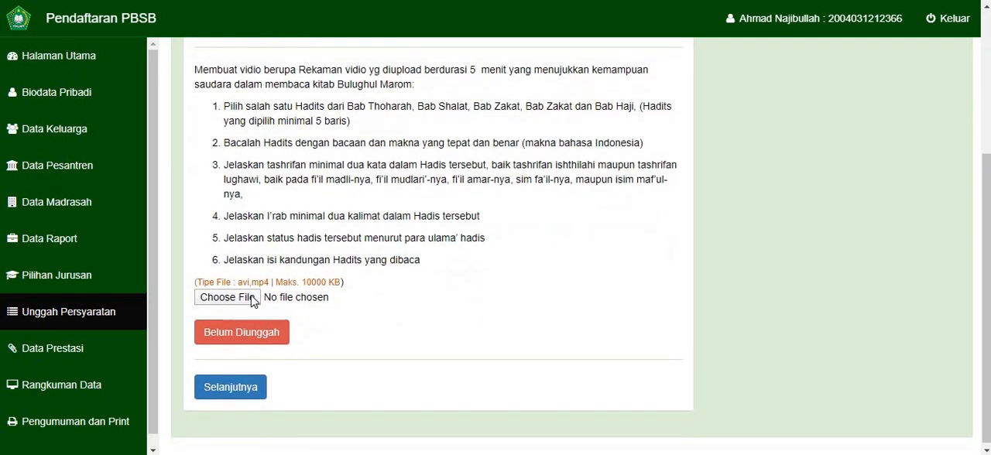
scroll(242, 302, "up", 1)
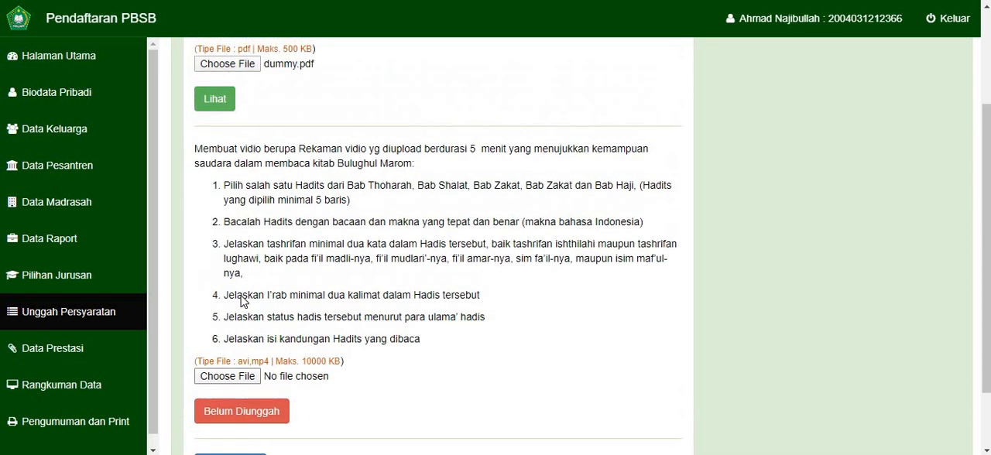
scroll(240, 303, "down", 1)
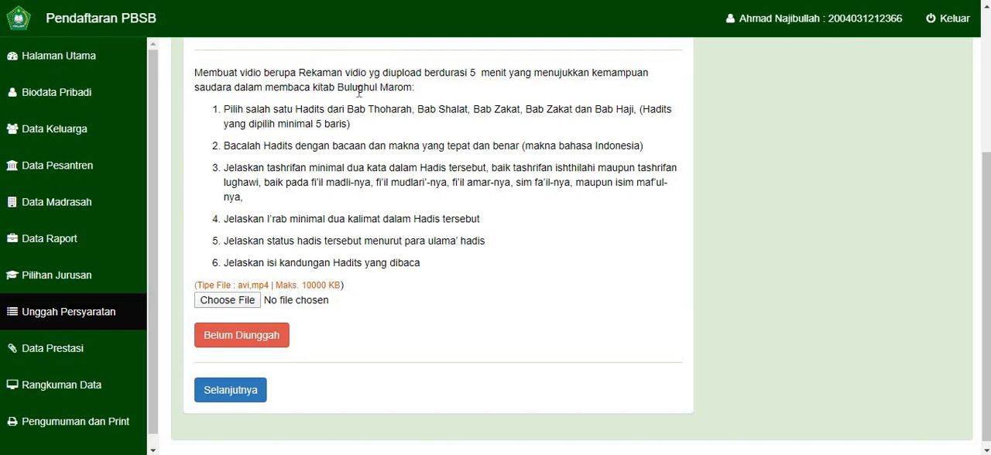
scroll(396, 91, "up", 1)
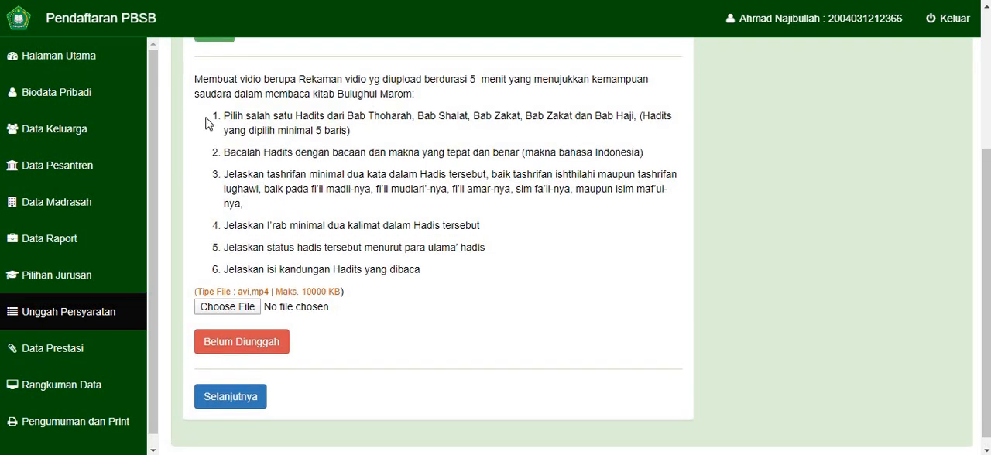
left_click_drag(205, 126, 421, 273)
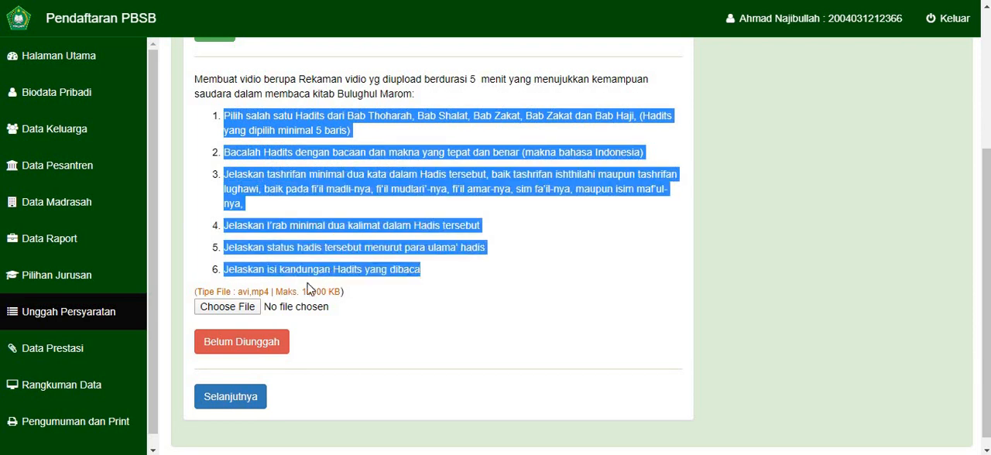
- Upload file_example_MP4_480_1_5MG.mp4 as the Kitab Bulughul Marom reading video
left_click(252, 308)
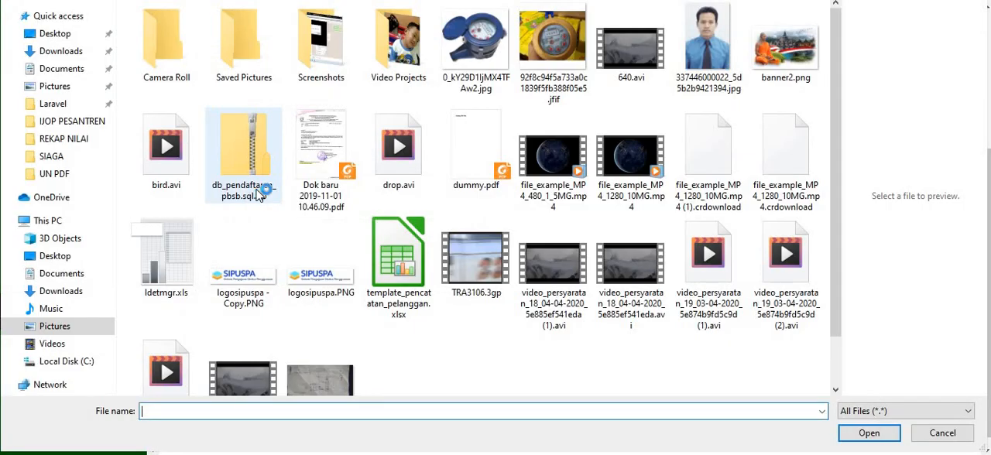
scroll(344, 255, "down", 1)
scroll(344, 256, "up", 1)
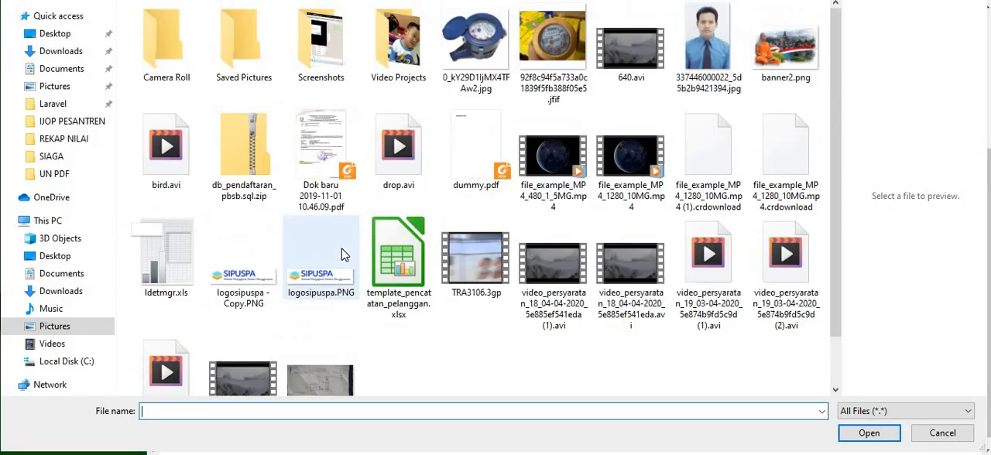
double_click(558, 158)
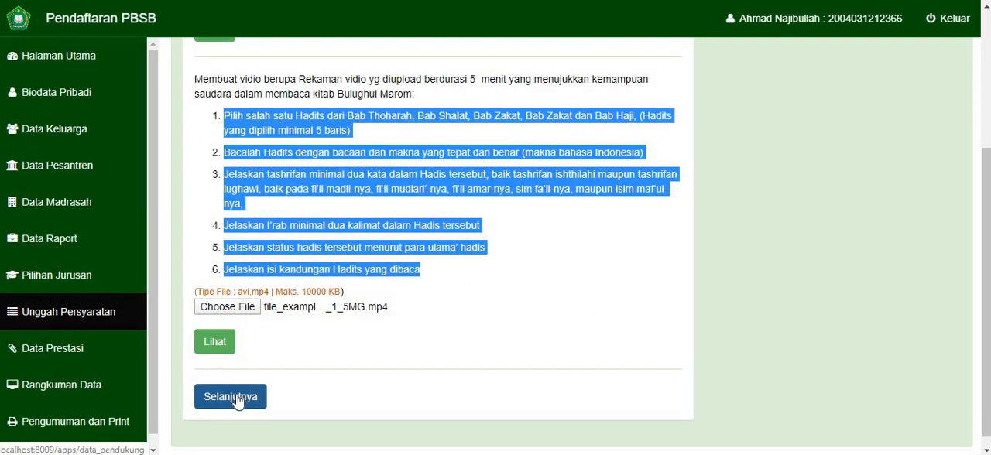
- Check the uploaded statement letter and reading video, reloading the requirements page to see the video preview
scroll(243, 284, "up", 2)
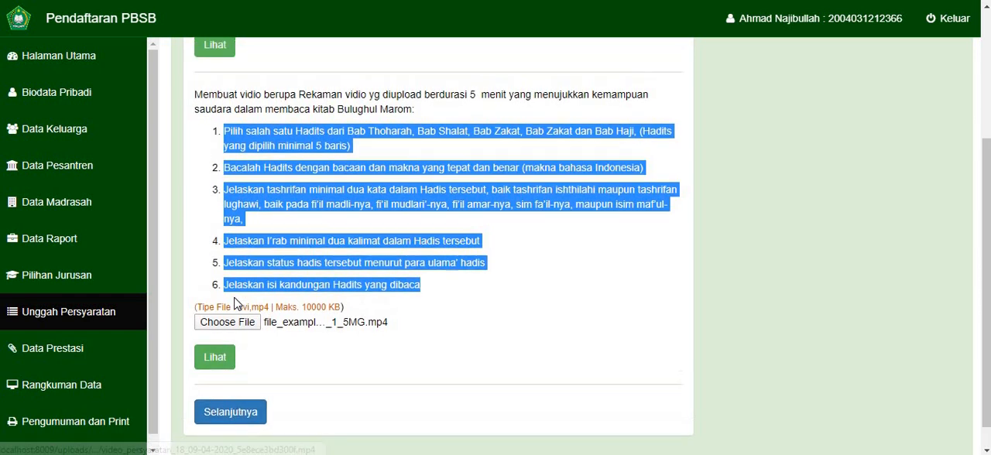
left_click(250, 230)
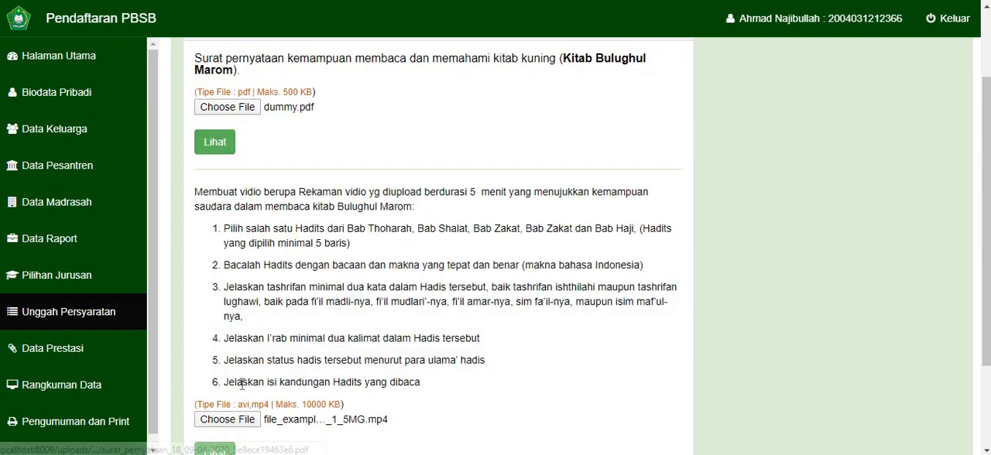
scroll(240, 379, "down", 1)
scroll(239, 379, "down", 1)
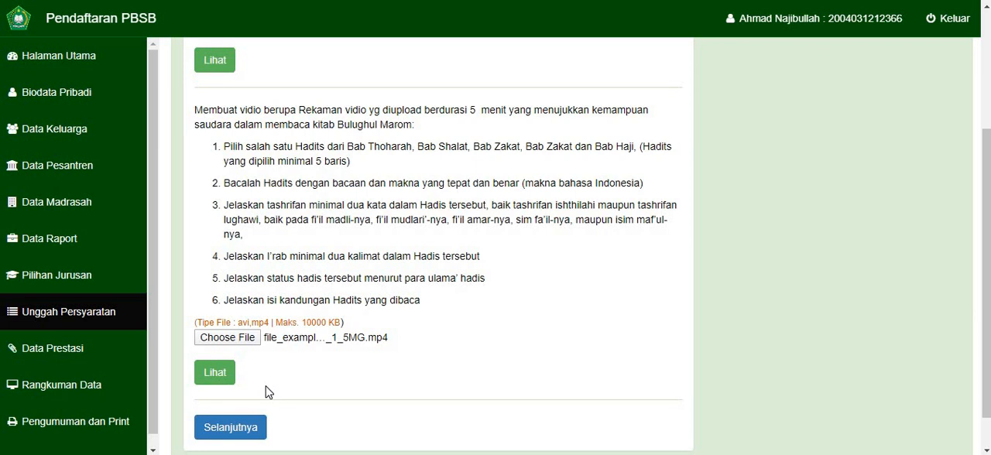
left_click(103, 316)
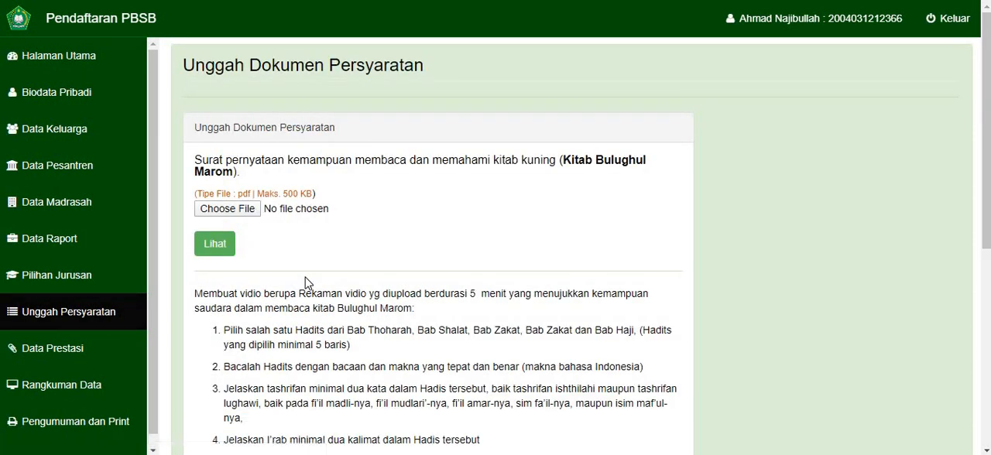
scroll(307, 277, "down", 2)
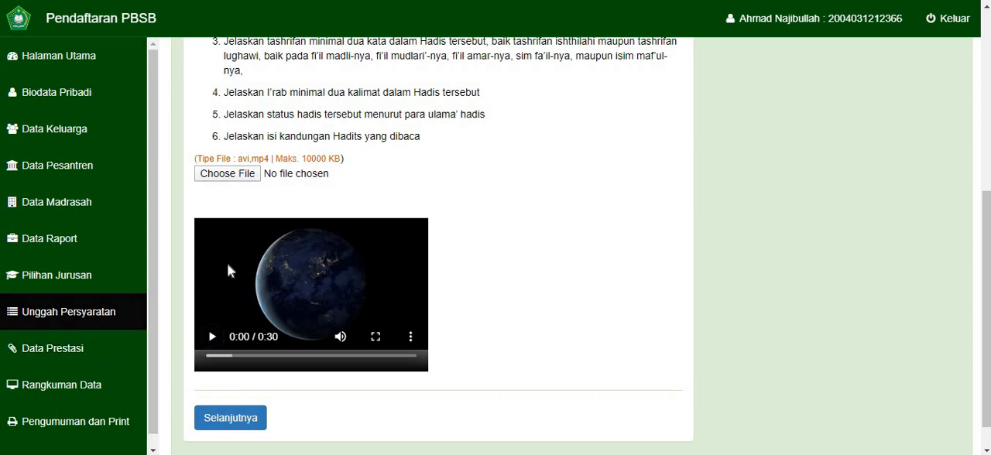
scroll(228, 270, "up", 3)
scroll(228, 270, "down", 3)
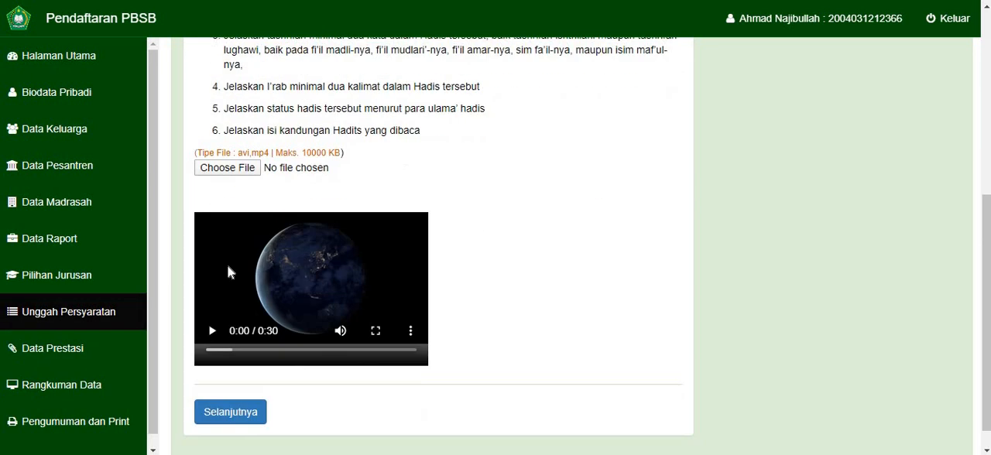
- Start a new achievement record in the Prestasi/Sertifikat category and name it MQK Nasional
left_click(54, 350)
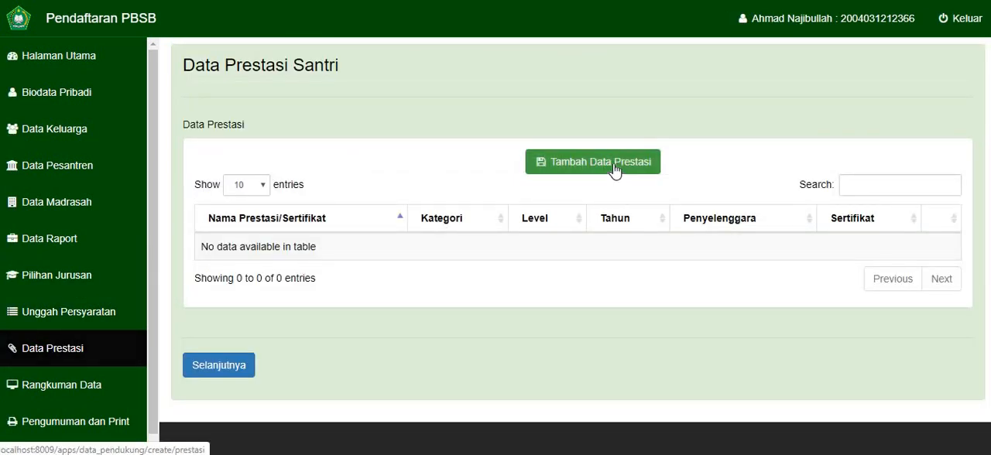
left_click(614, 169)
left_click(318, 184)
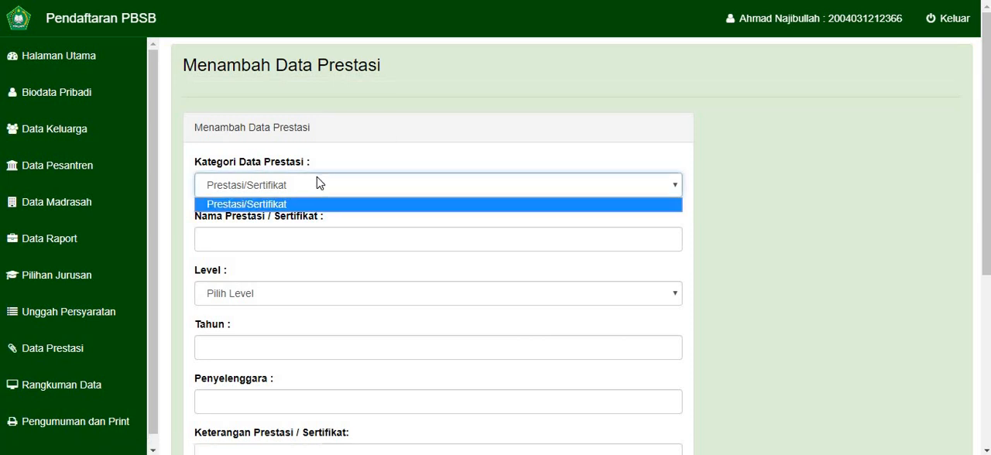
left_click(278, 194)
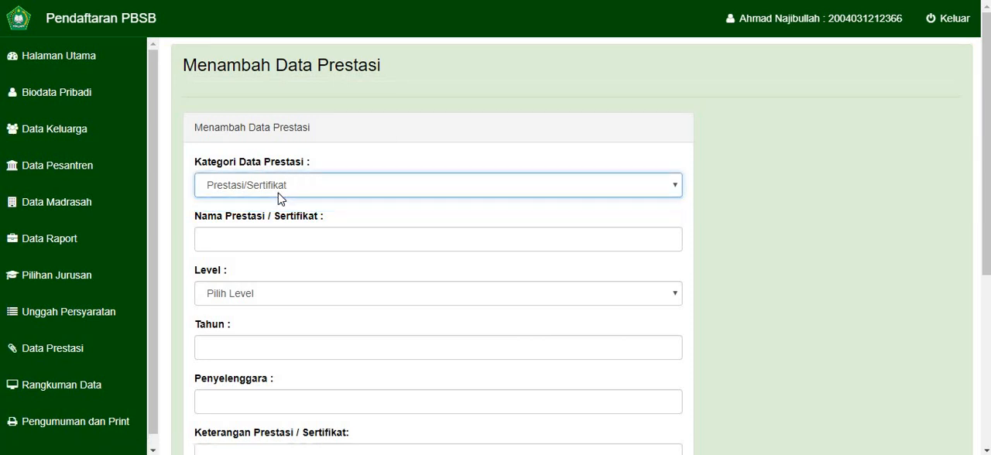
left_click(241, 239)
type("MQK")
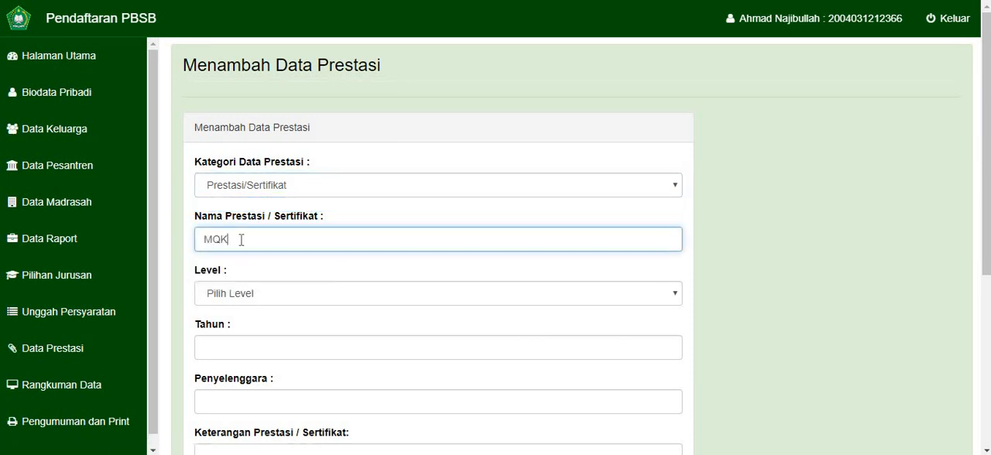
type(" Nasional")
- Set the achievement's level to Nasional and its year to 2017
left_click(230, 300)
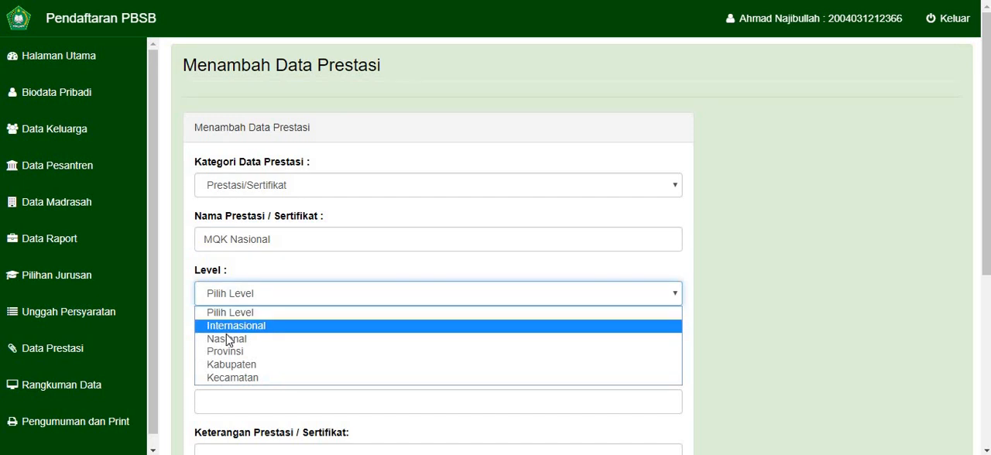
left_click(228, 339)
left_click(227, 337)
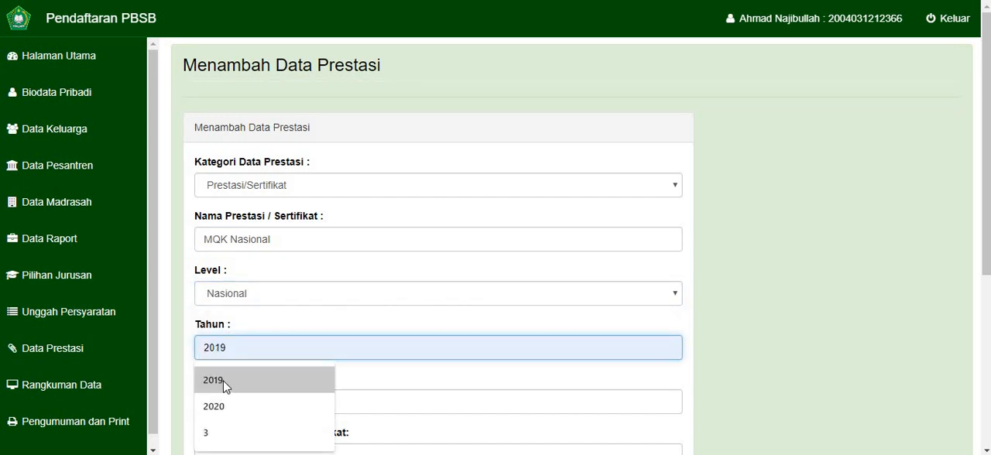
left_click(222, 385)
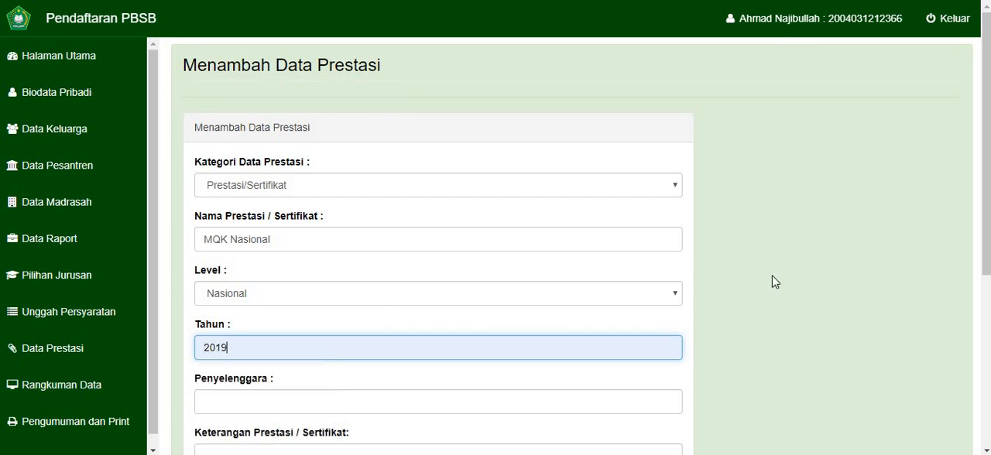
scroll(772, 280, "down", 1)
scroll(774, 282, "down", 1)
left_click(295, 243)
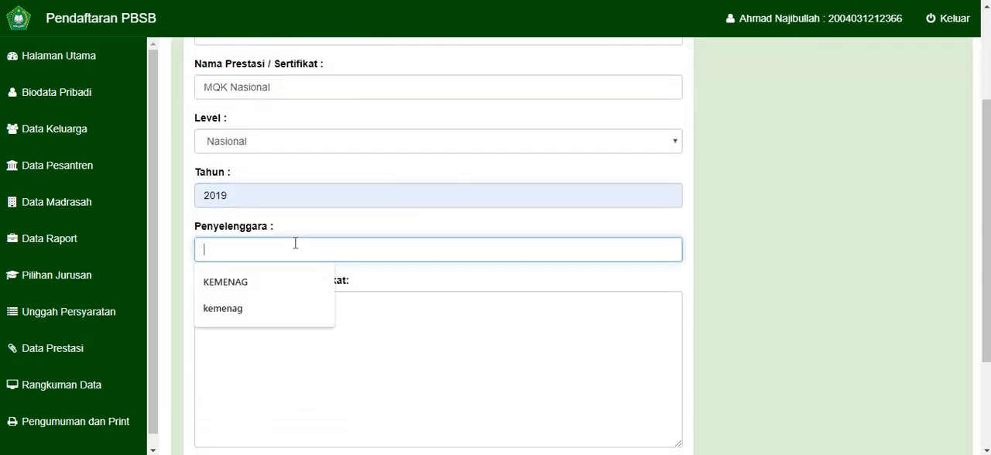
left_click(232, 190)
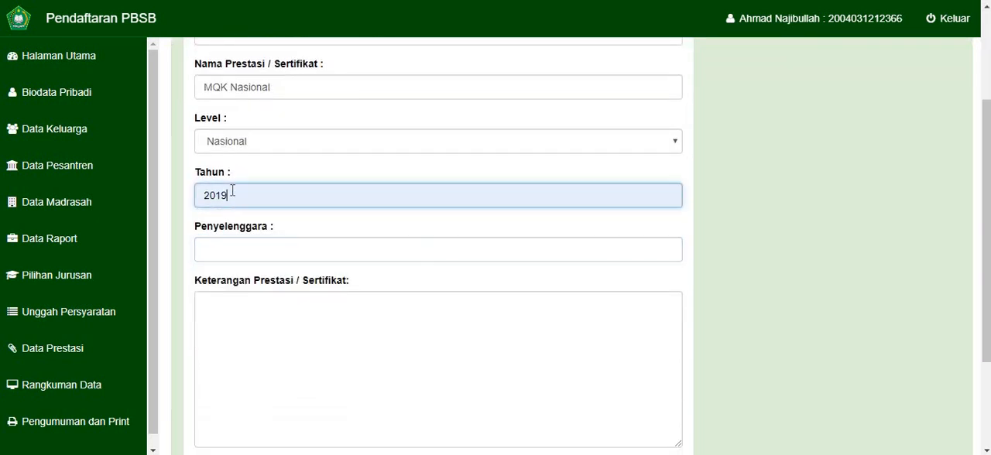
key("BackSpace")
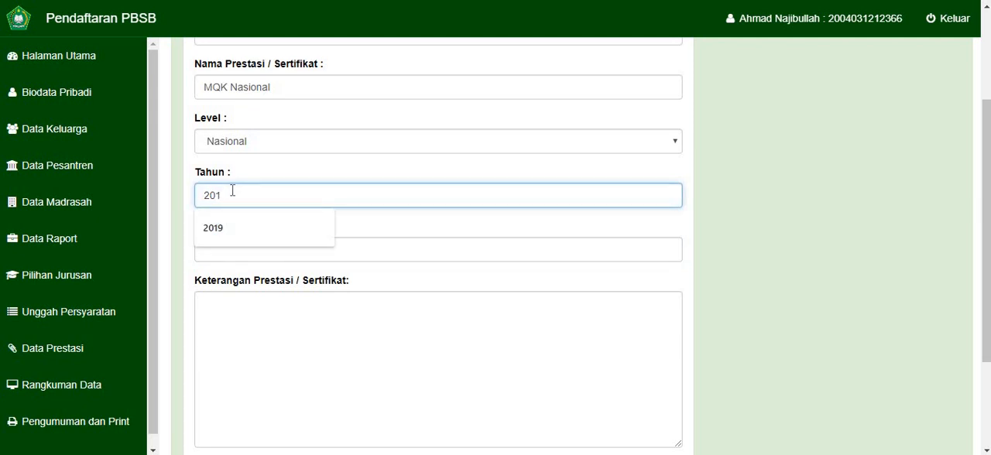
type("7")
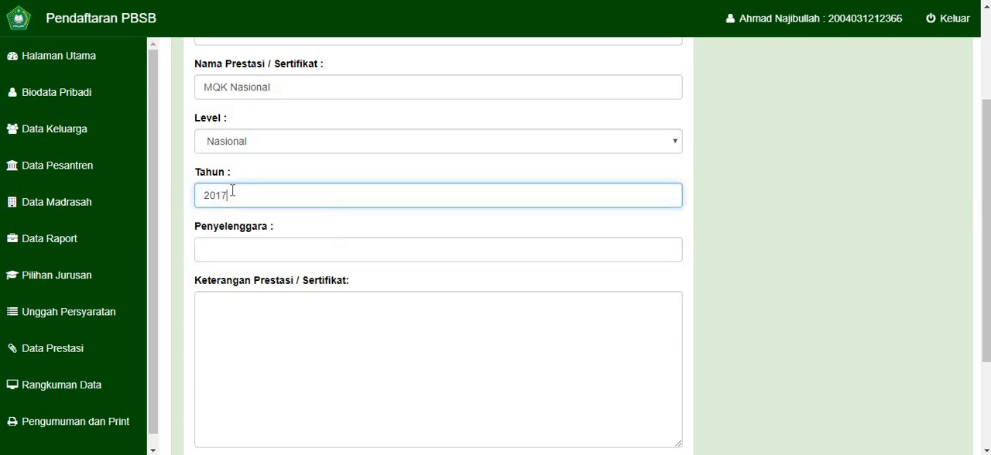
- Enter KEMENAG as the achievement's organizer and "test" as its description
left_click(223, 251)
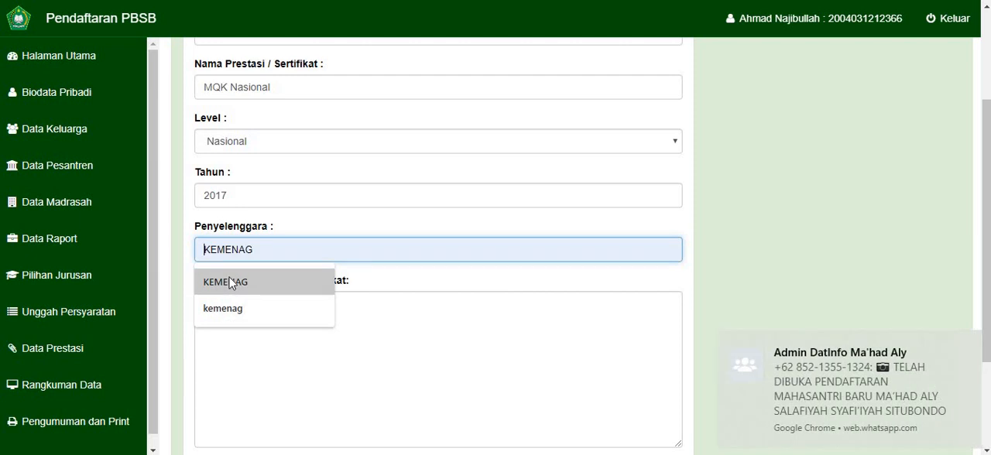
left_click(230, 283)
left_click(264, 366)
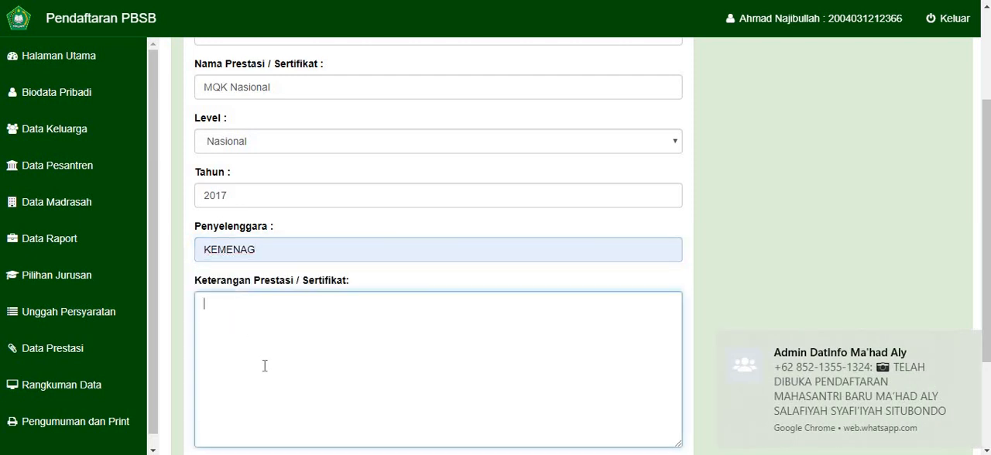
- Attach dummy.pdf as the achievement certificate and save the record
scroll(265, 366, "down", 2)
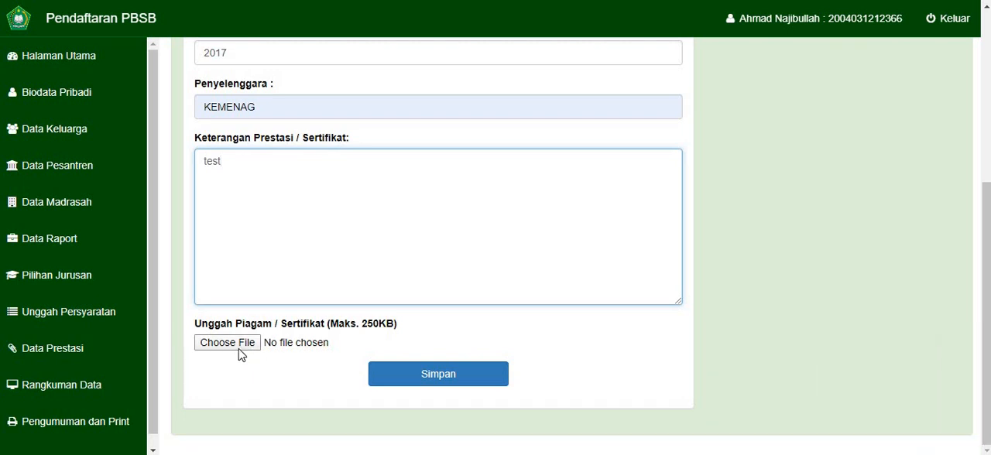
left_click(238, 347)
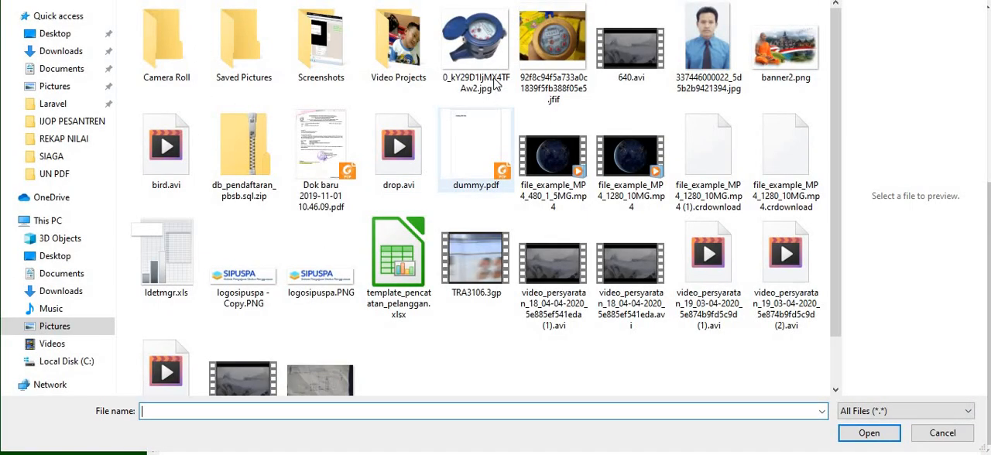
left_click(463, 124)
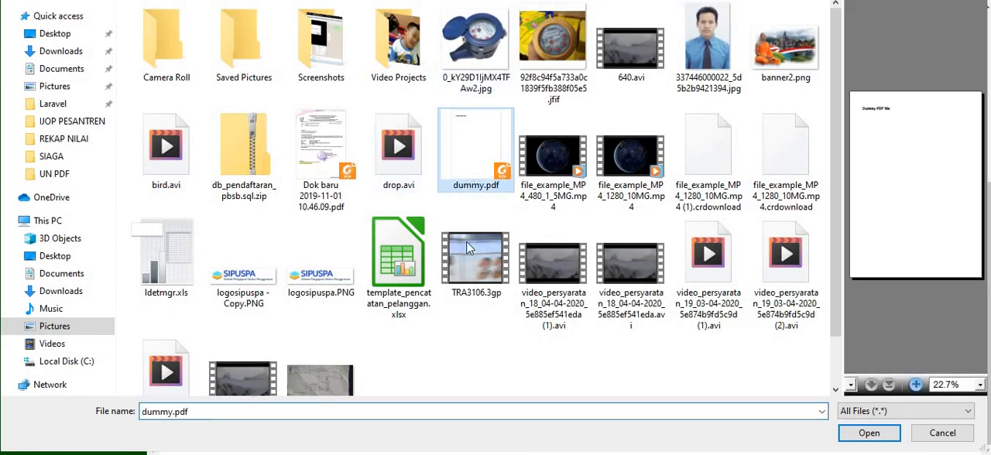
left_click(859, 434)
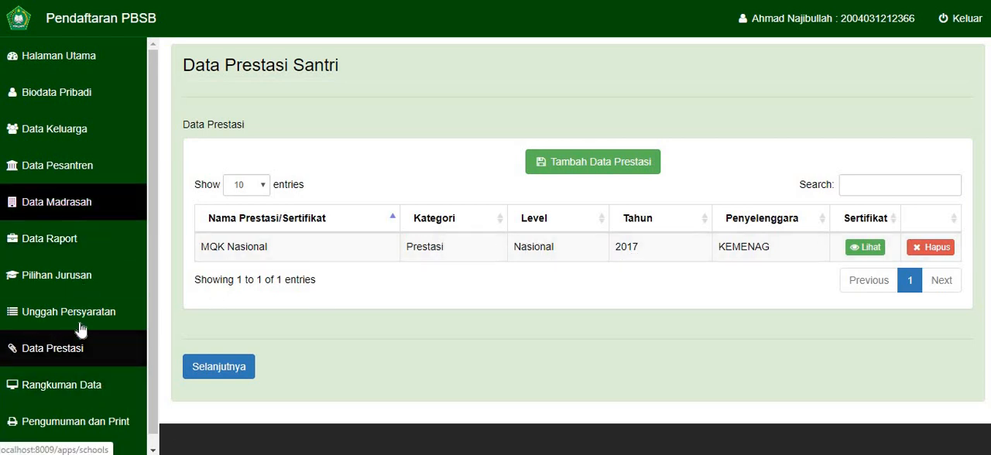
- Review the registration form completion checklist and the filing instructions on the home page
left_click(76, 75)
scroll(453, 124, "down", 5)
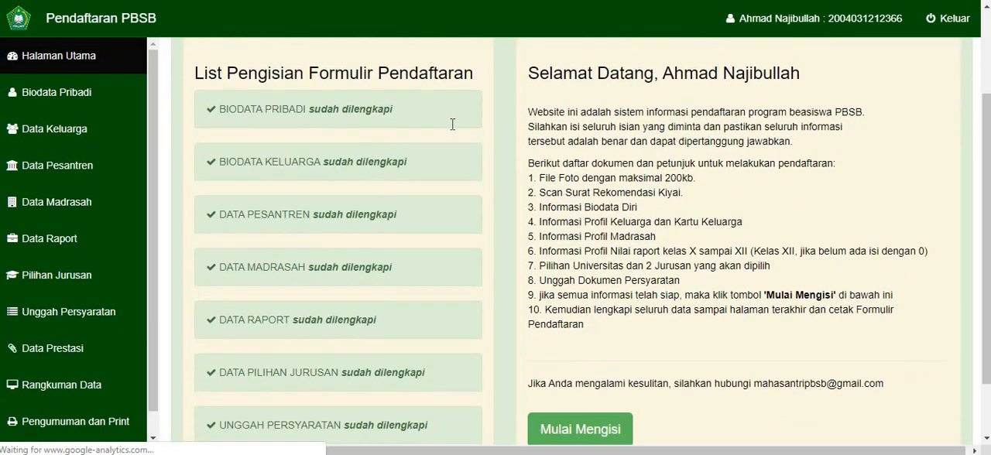
scroll(452, 125, "up", 3)
scroll(452, 124, "down", 3)
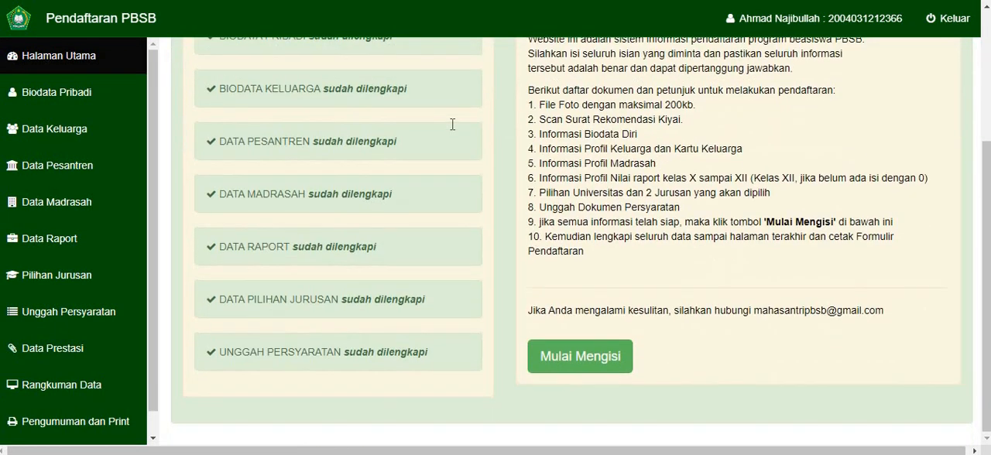
scroll(452, 125, "up", 3)
scroll(453, 124, "down", 3)
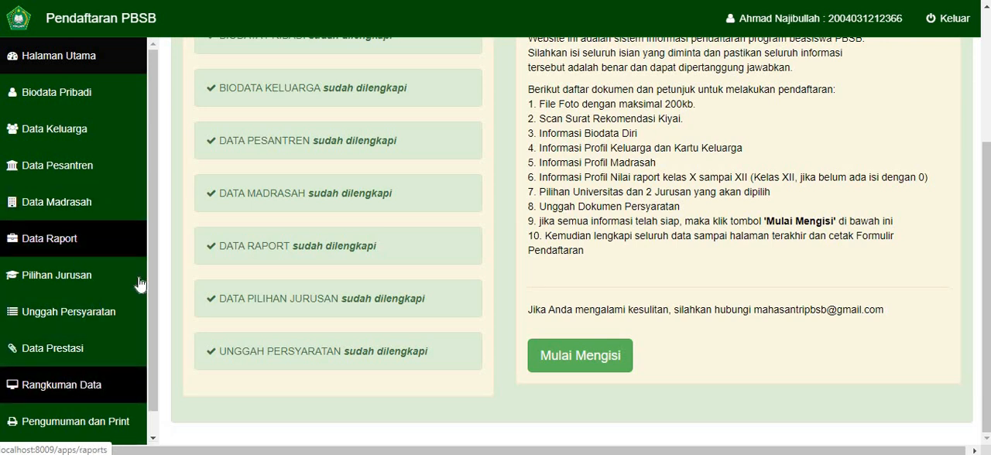
scroll(275, 229, "up", 3)
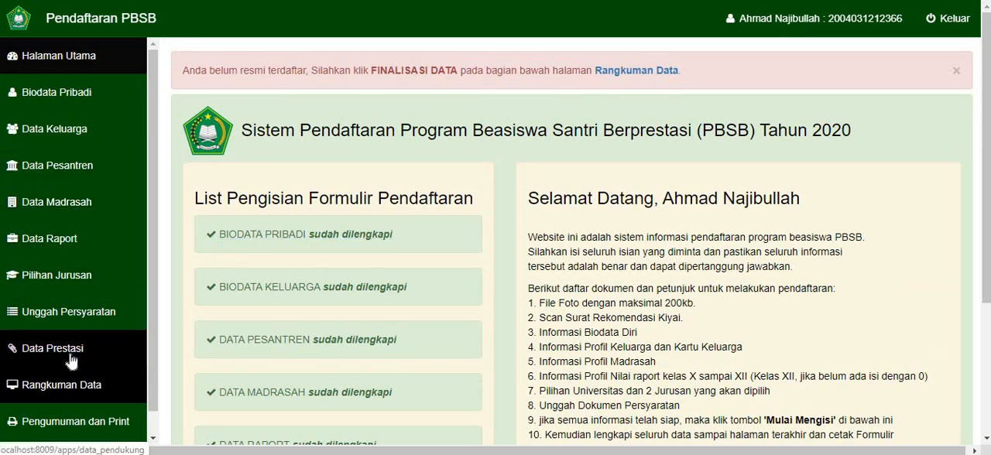
- Review the applicant's data summary, covering the biodata, family, pesantren, school, study choices and report grades
left_click(77, 391)
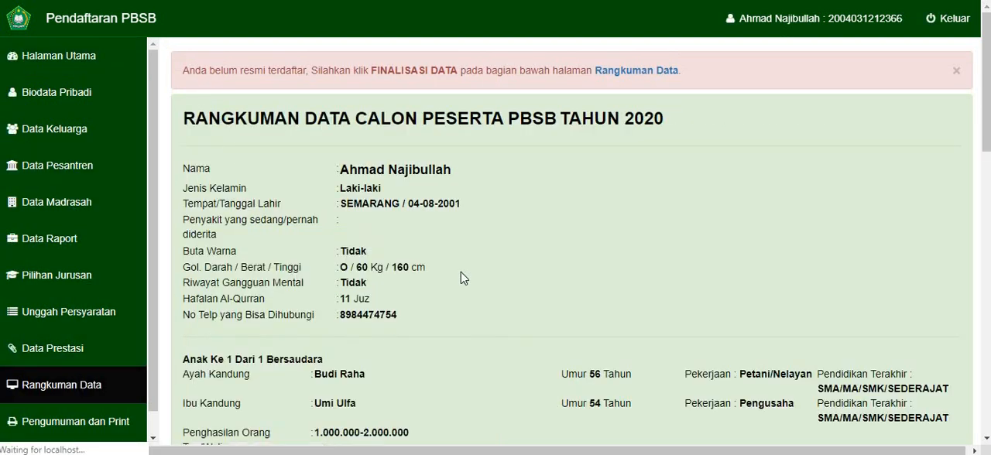
scroll(461, 272, "down", 1)
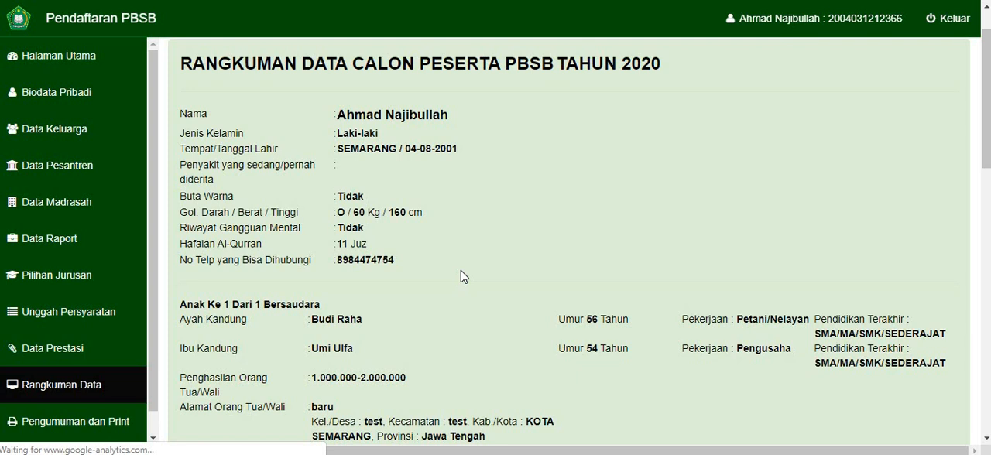
scroll(461, 273, "down", 1)
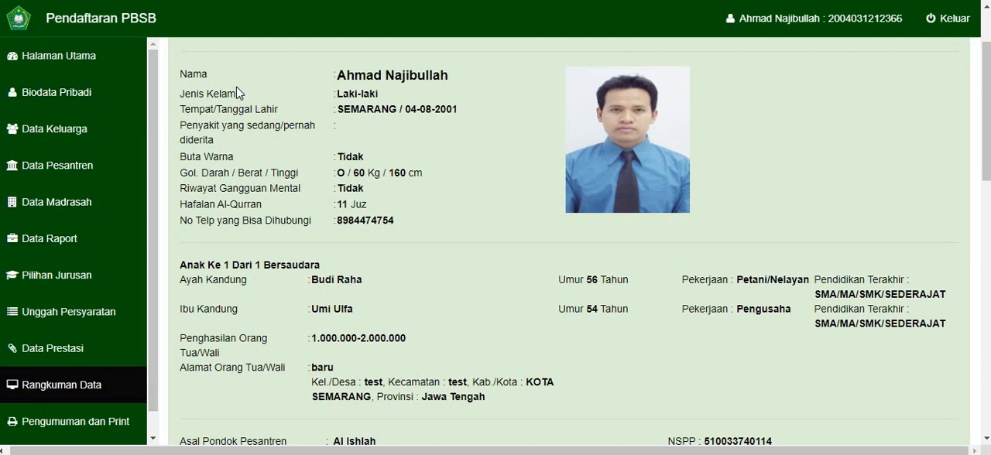
scroll(240, 87, "up", 1)
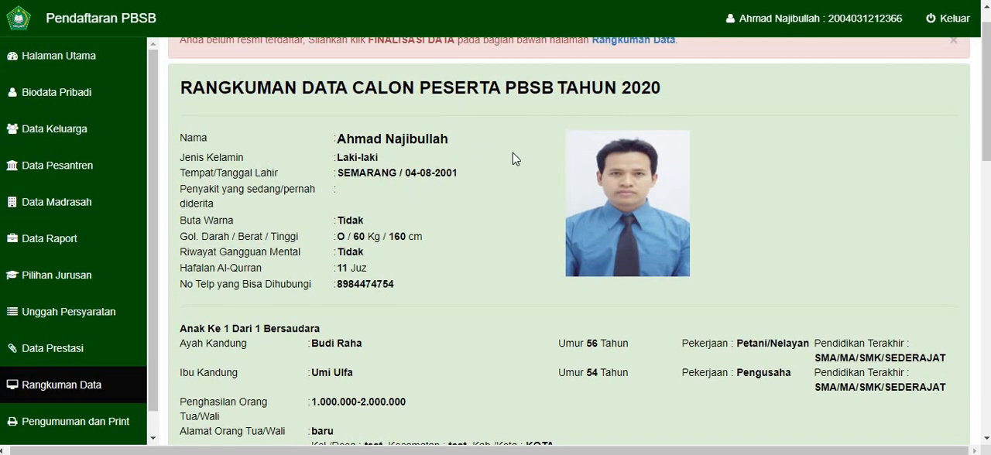
scroll(383, 313, "down", 3)
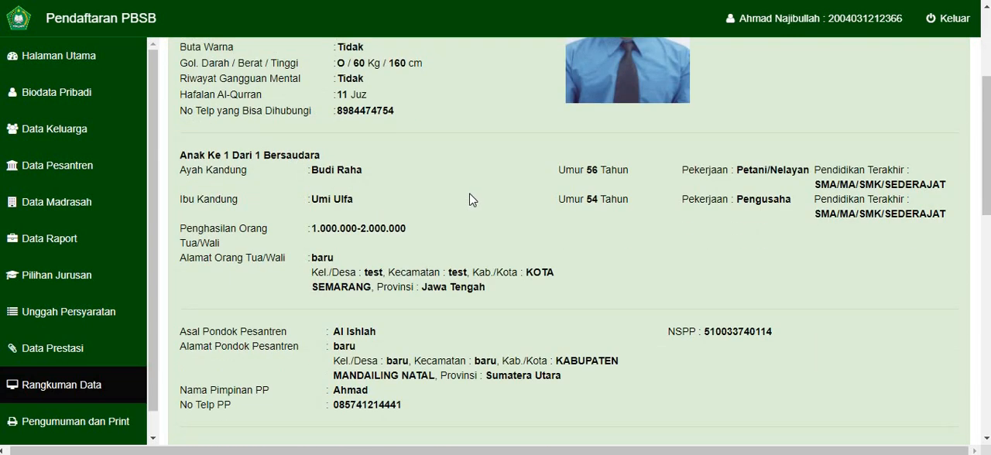
scroll(473, 200, "down", 2)
scroll(330, 292, "down", 4)
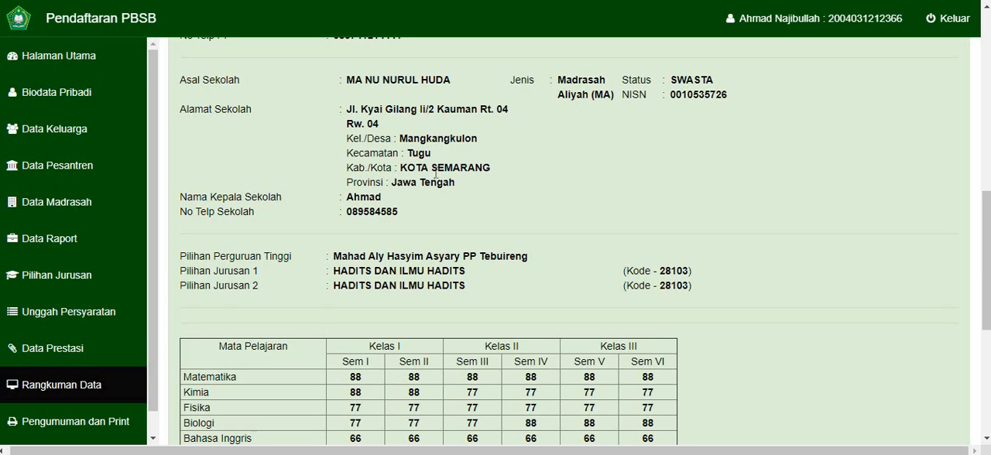
scroll(379, 207, "down", 2)
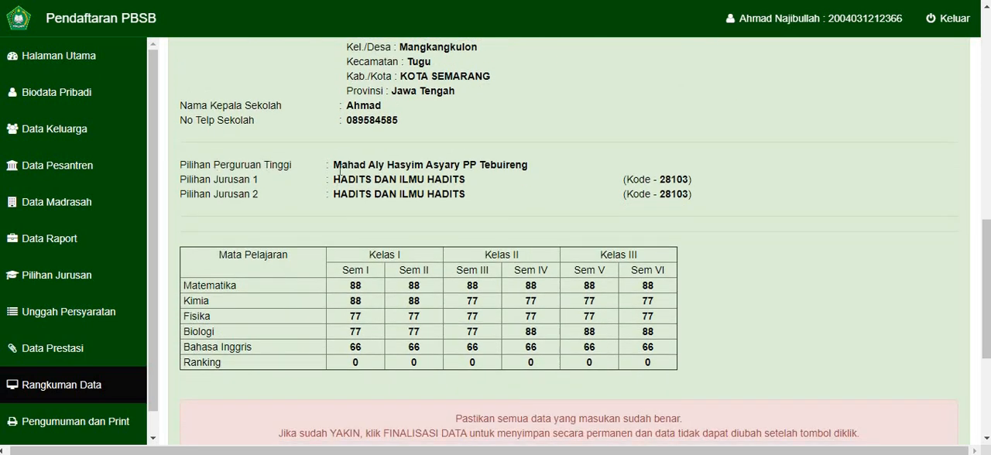
scroll(314, 281, "down", 3)
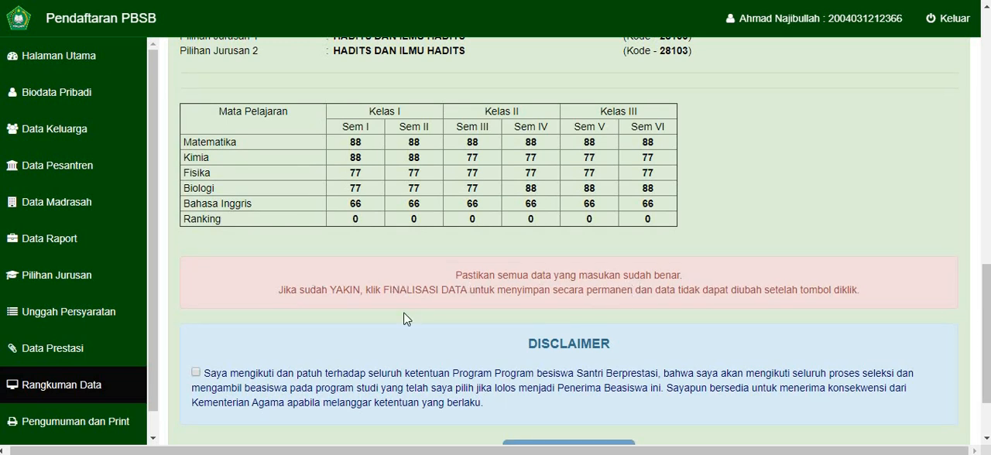
- Accept the disclaimer below the data summary and finalize the registration data
scroll(405, 316, "down", 1)
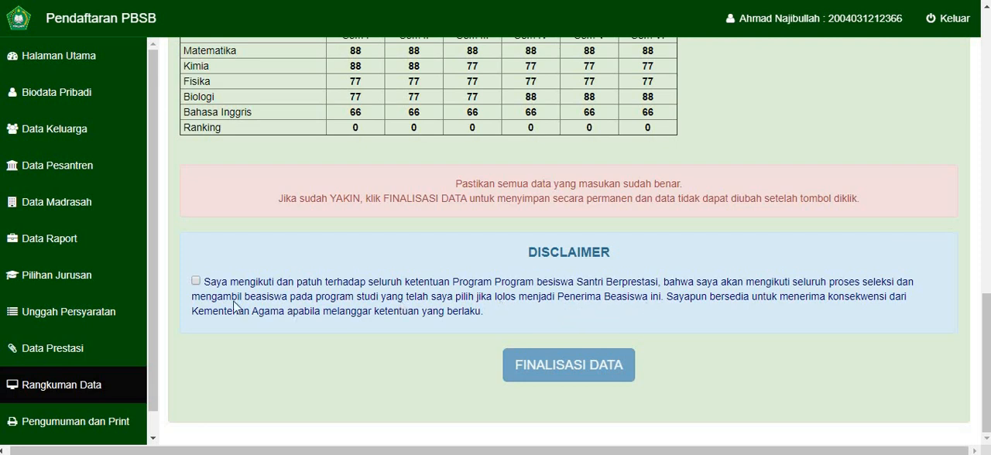
left_click(196, 282)
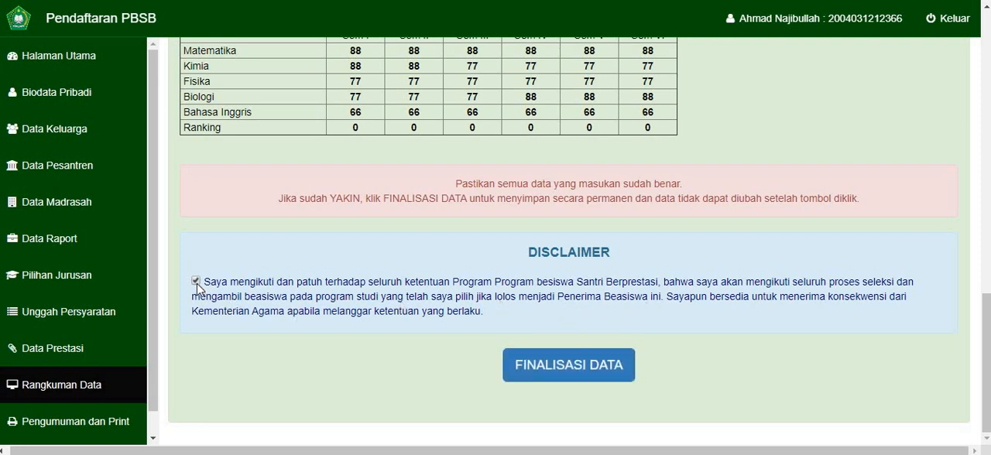
left_click(561, 365)
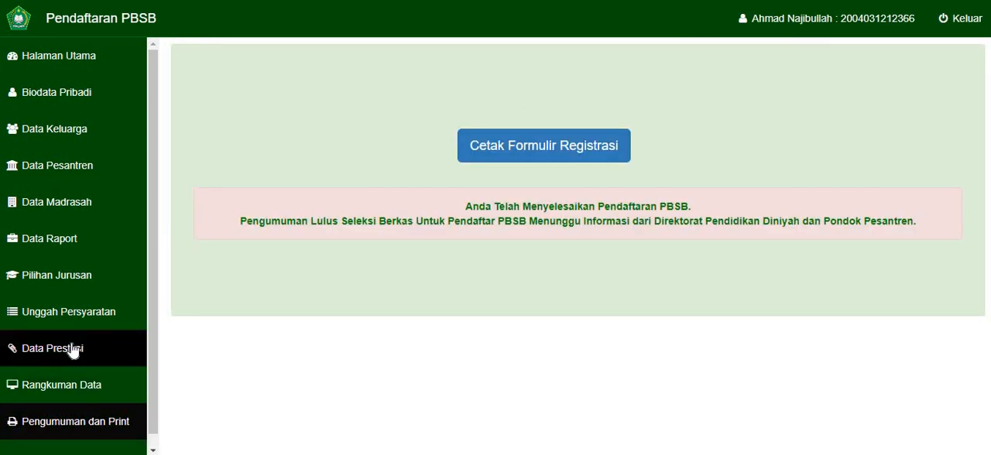
- Print the registration form to a PDF saved in the Documents folder and open the downloaded file
left_click(524, 151)
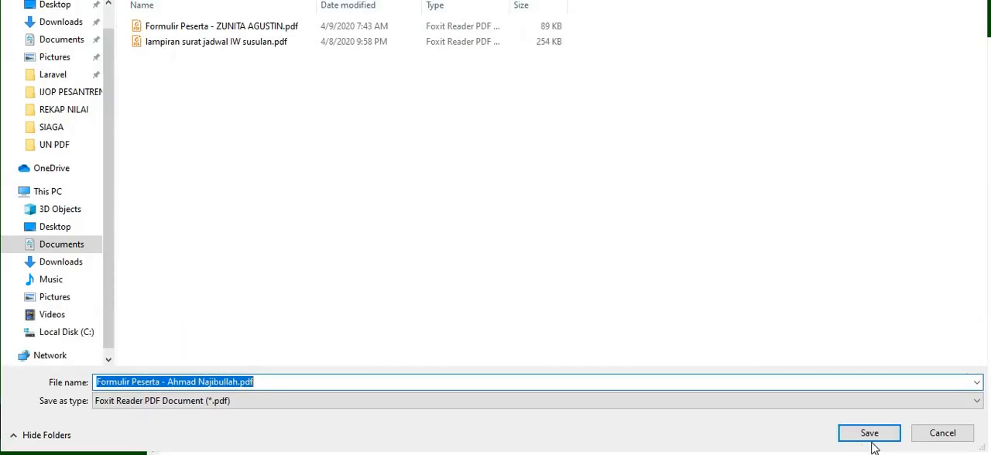
left_click(869, 435)
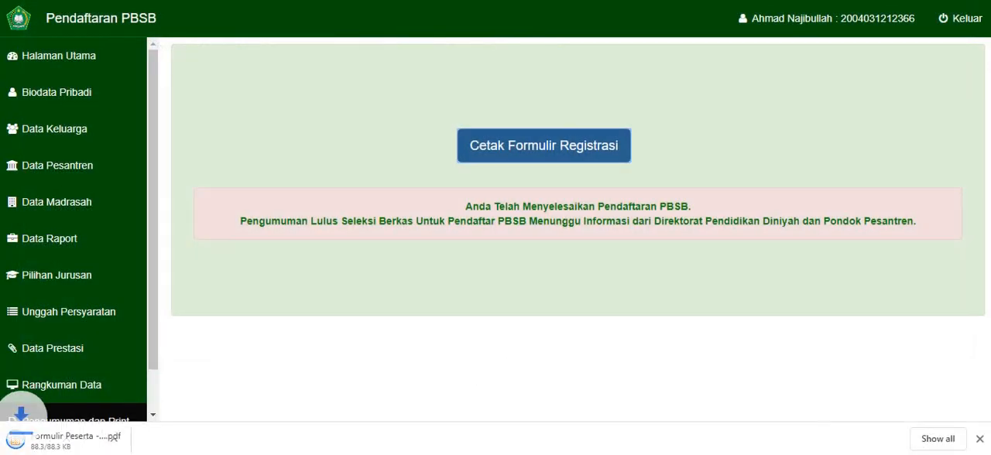
left_click(60, 440)
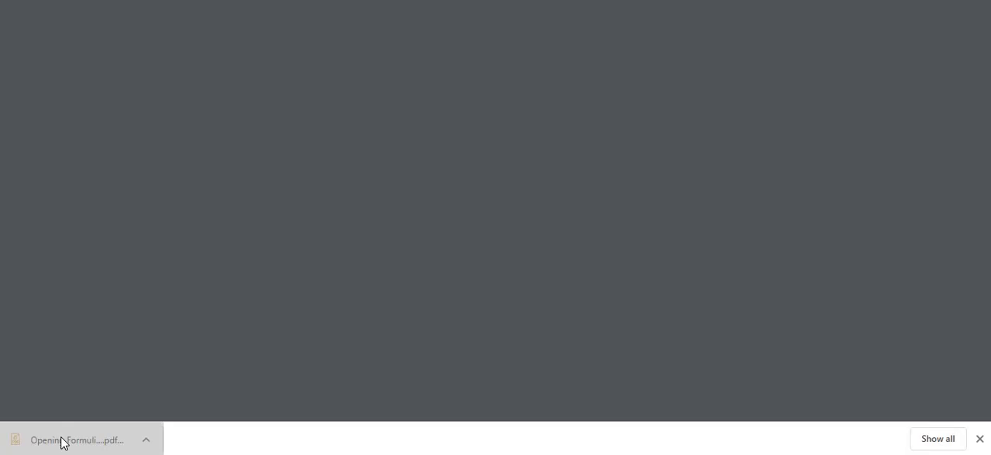
- Examine the registration form PDF from the applicant details and grade table to the declaration and signature section
scroll(293, 232, "down", 2)
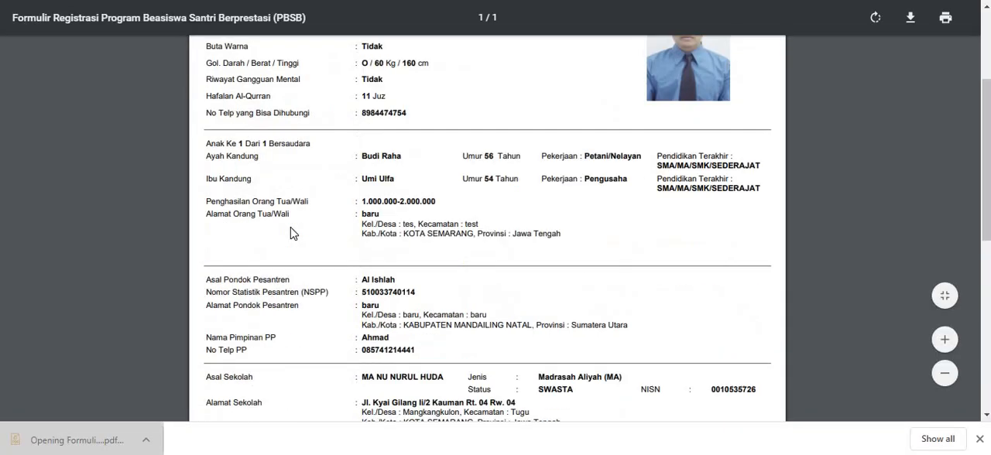
scroll(292, 232, "down", 5)
scroll(293, 232, "up", 7)
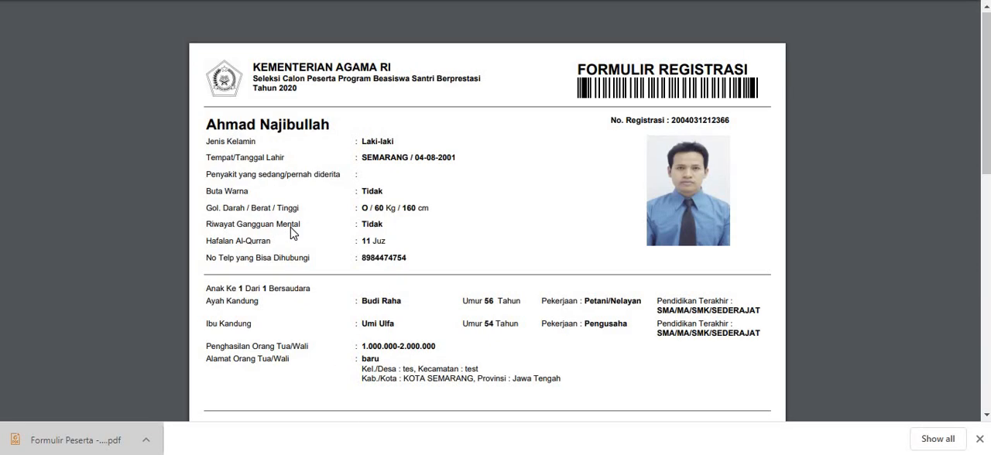
scroll(292, 233, "down", 5)
scroll(293, 232, "up", 5)
scroll(292, 232, "down", 5)
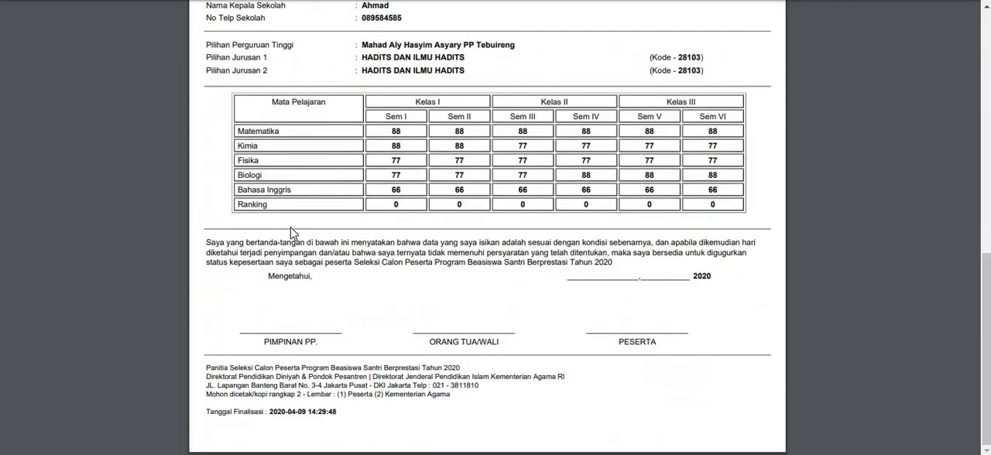
scroll(293, 232, "up", 5)
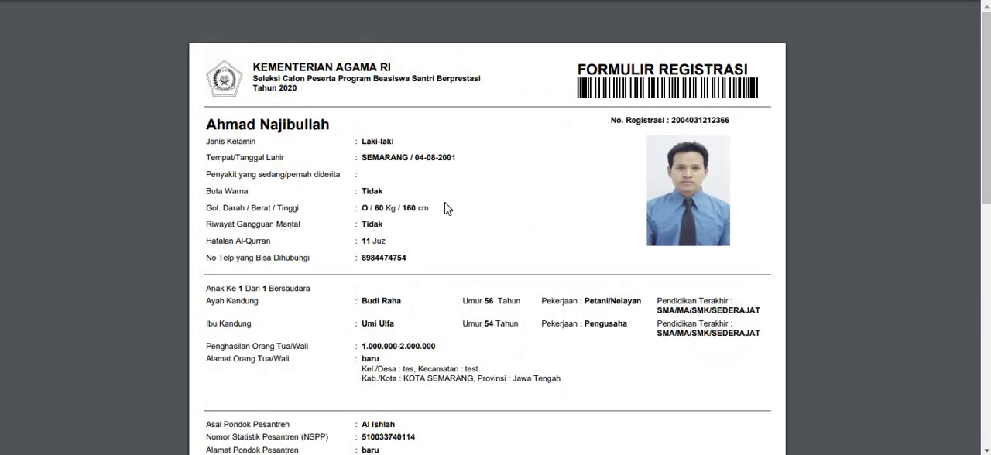
scroll(431, 209, "down", 4)
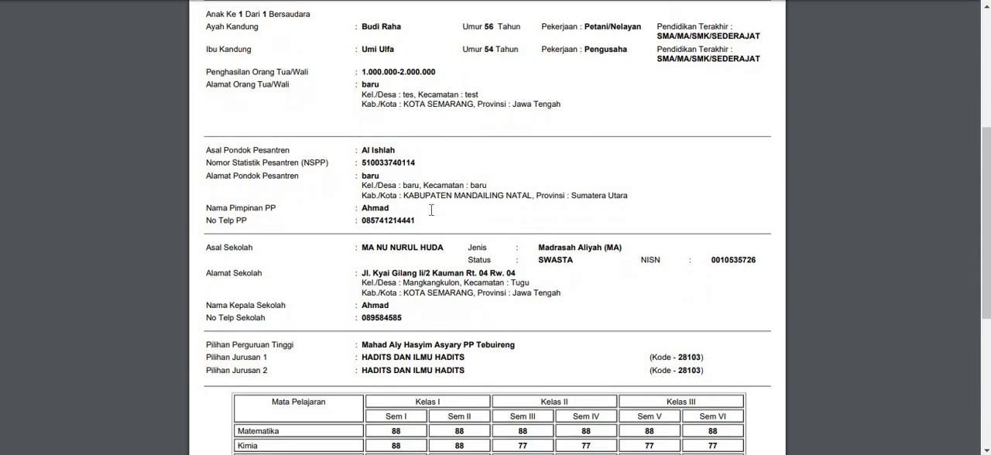
scroll(431, 210, "down", 4)
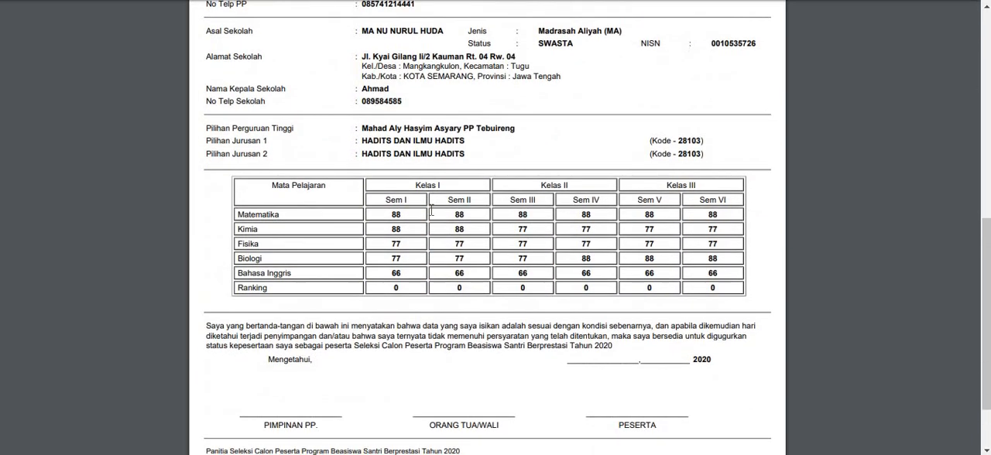
scroll(460, 354, "down", 2)
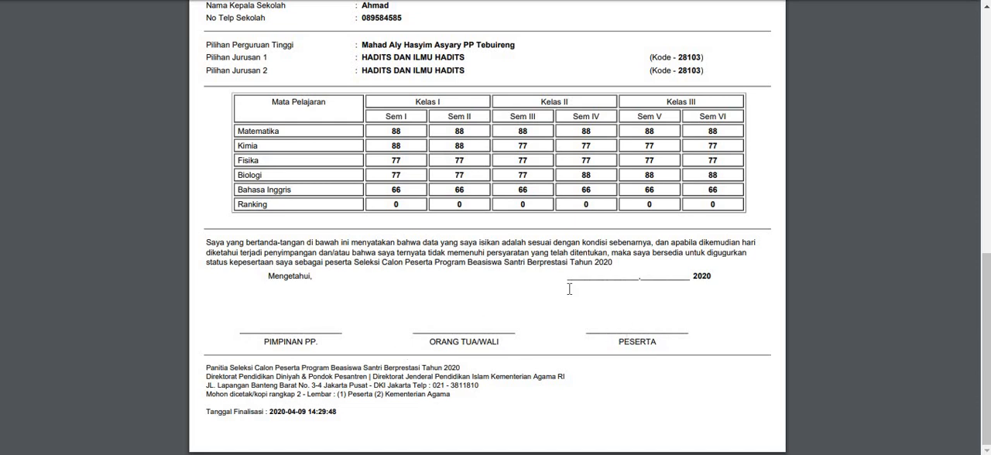
scroll(569, 289, "up", 10)
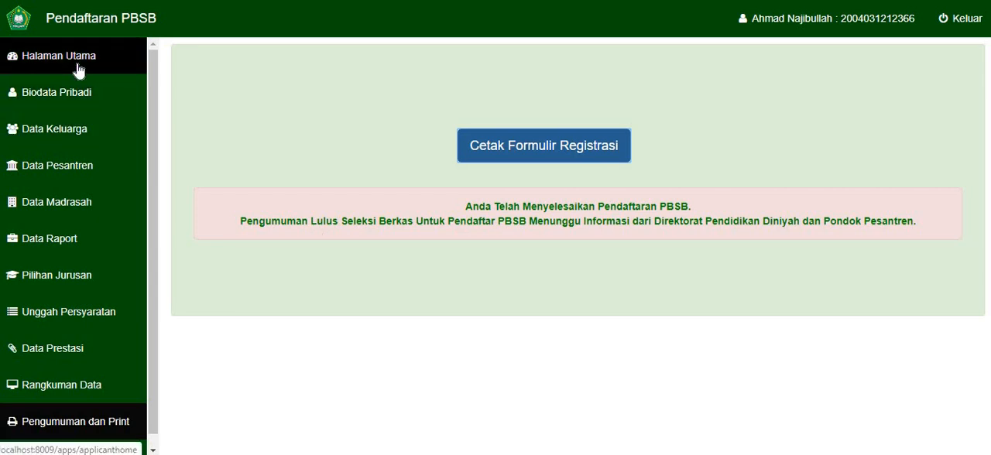
- Look over the required documents upload page, including the kitab kuning statement and the video instructions
left_click(75, 321)
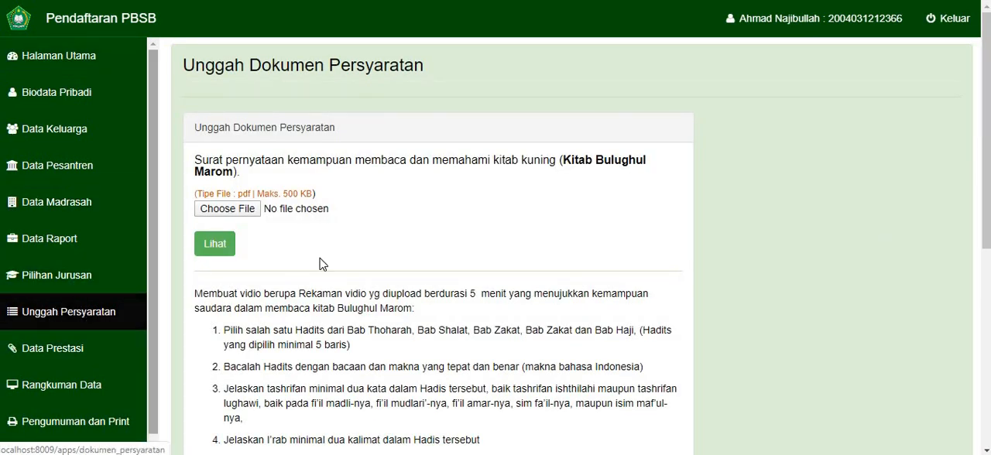
scroll(394, 263, "down", 3)
scroll(332, 266, "up", 3)
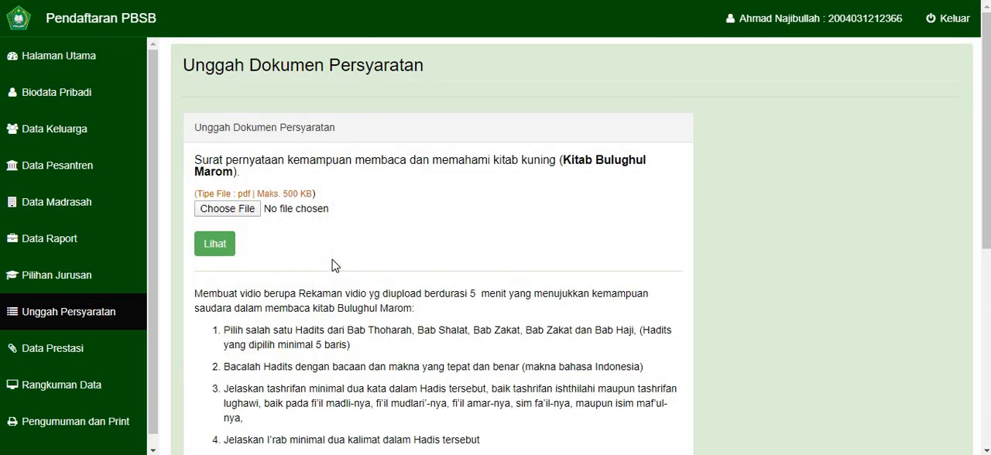
scroll(332, 266, "down", 2)
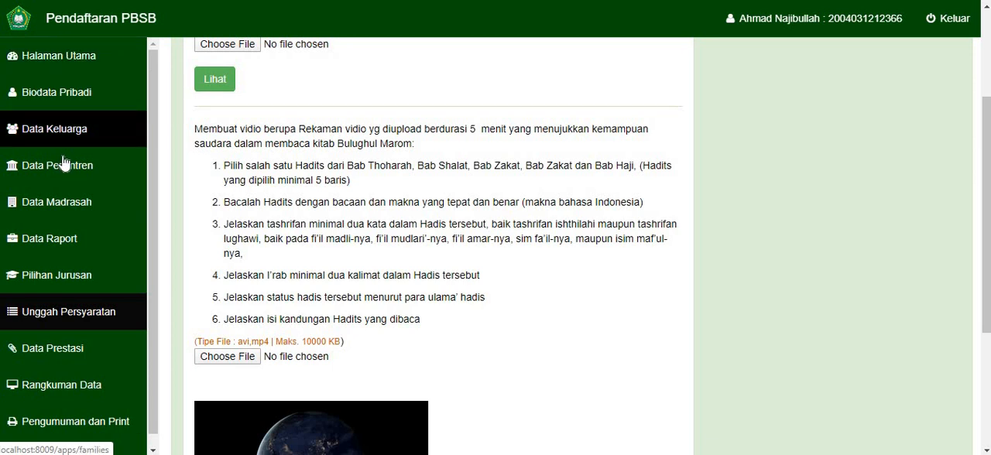
scroll(65, 182, "up", 2)
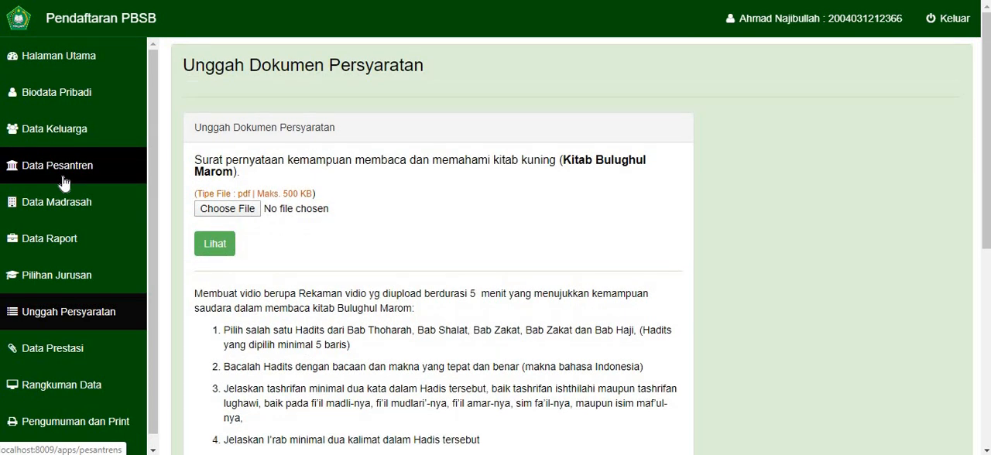